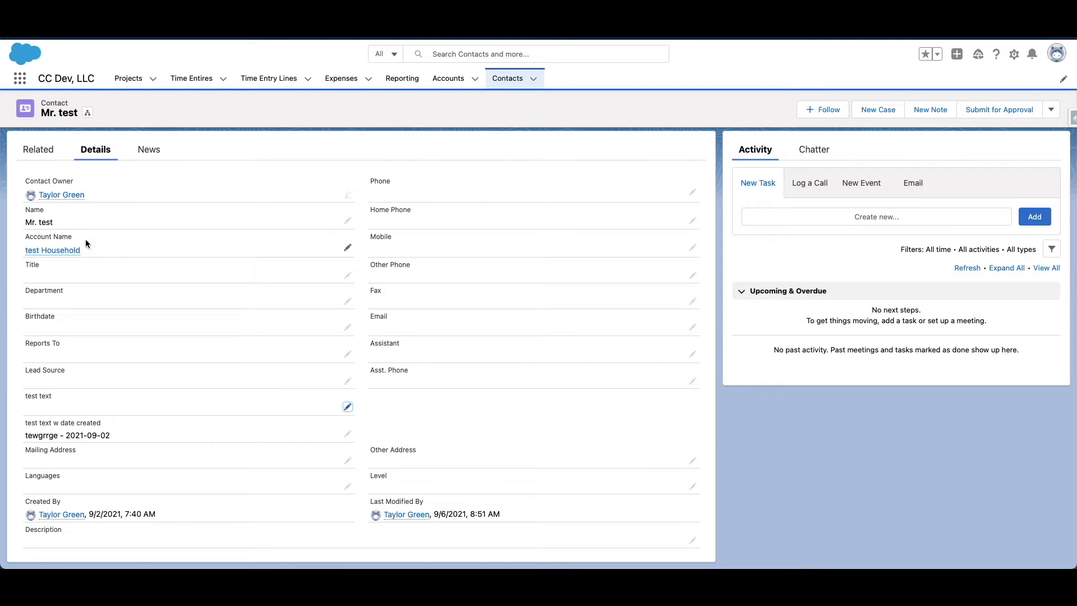
Review the Mr. test contact's empty Languages and Description fields.
mouse_move(53, 252)
Check the test Household account's Annual Revenue of $50,000.
drag(23, 532, 67, 532)
click(72, 254)
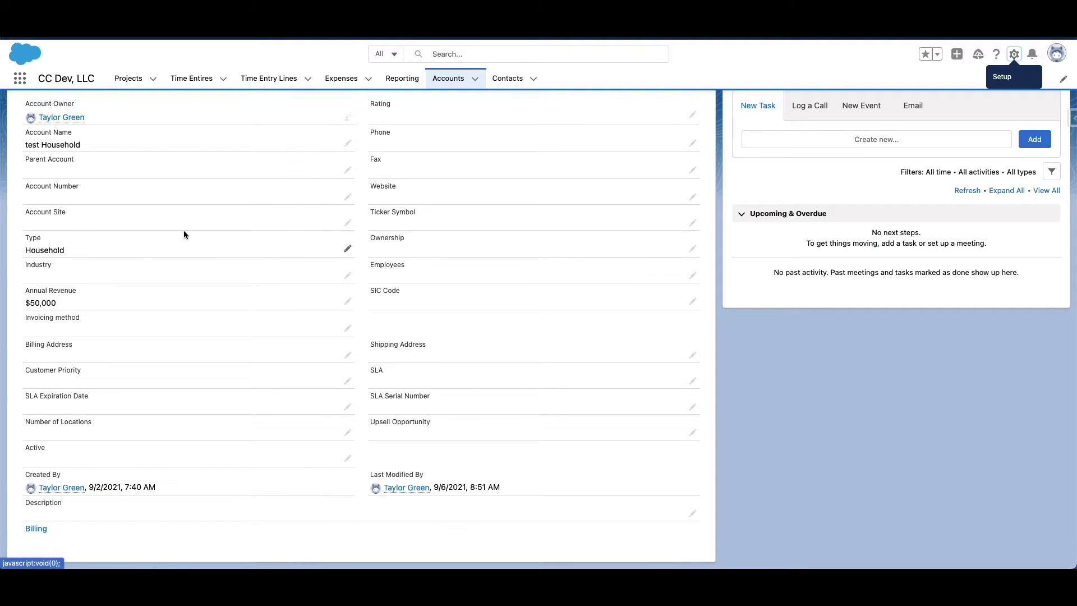
drag(25, 290, 74, 290)
click(49, 302)
double_click(51, 307)
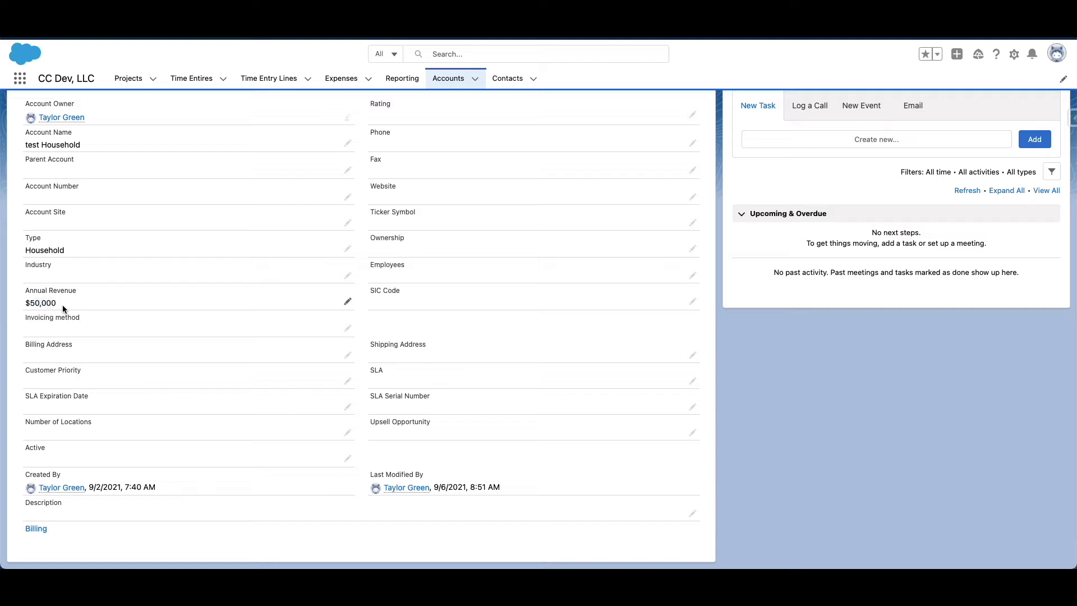
Return to the Mr. test contact and review its empty Description field.
scroll(58, 284, up, 3)
scroll(58, 281, up, 3)
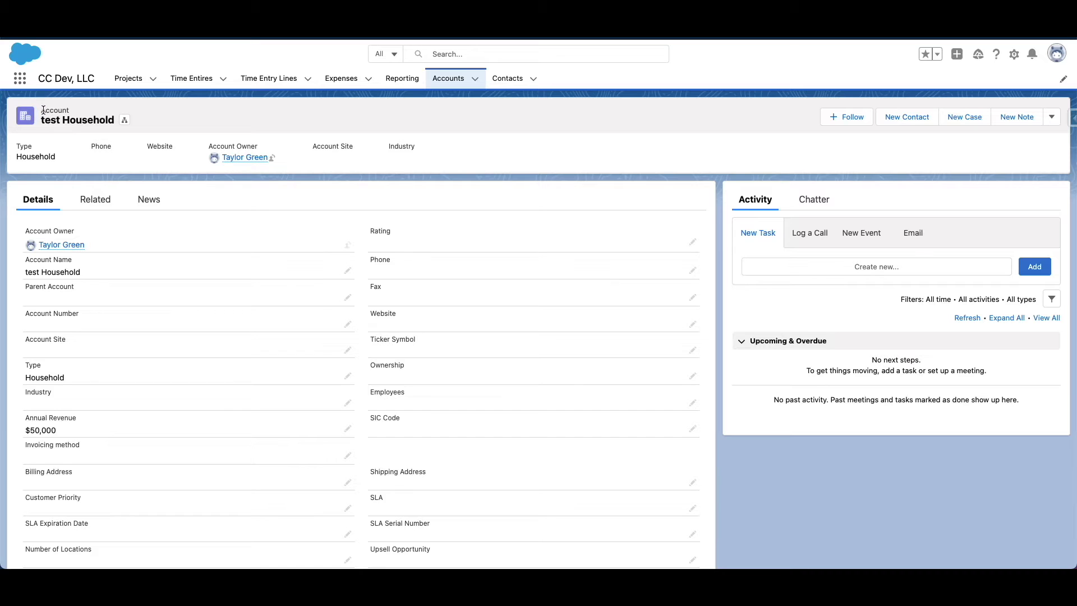
scroll(108, 293, down, 5)
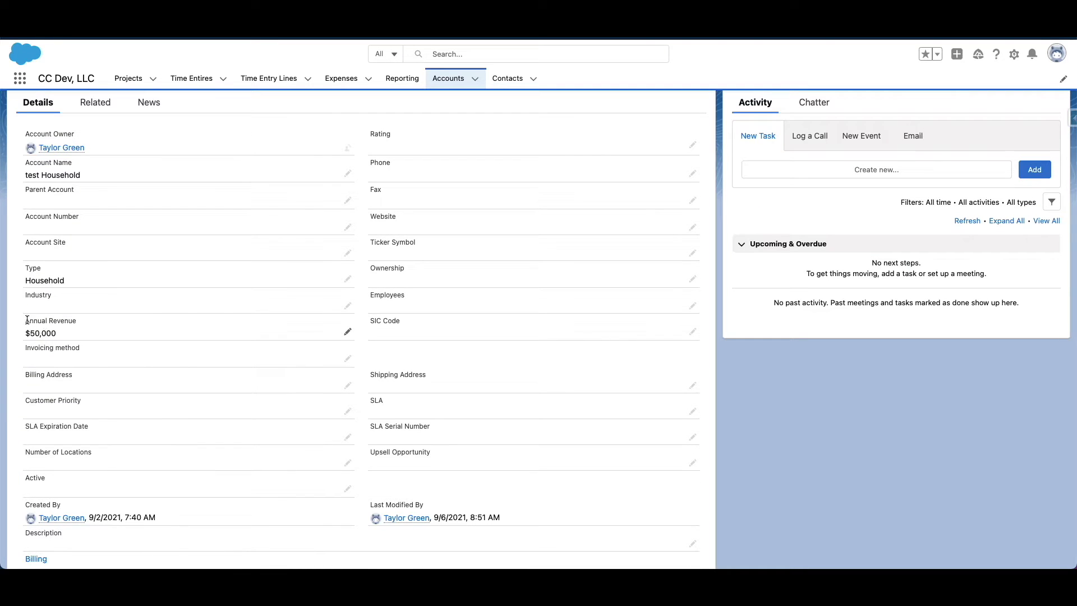
drag(27, 320, 68, 334)
scroll(95, 404, down, 1)
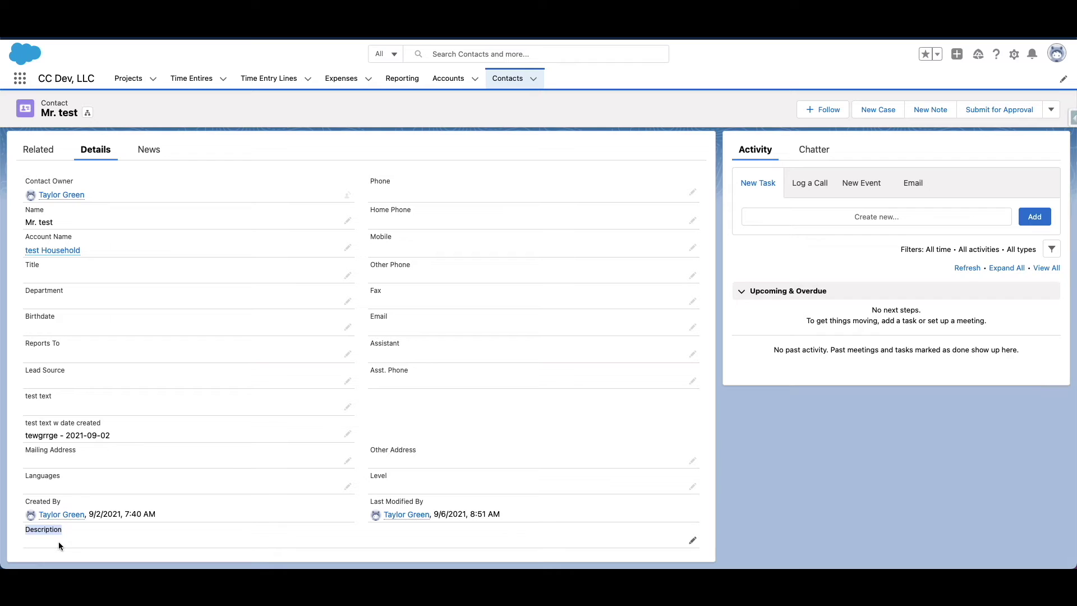
drag(30, 531, 52, 533)
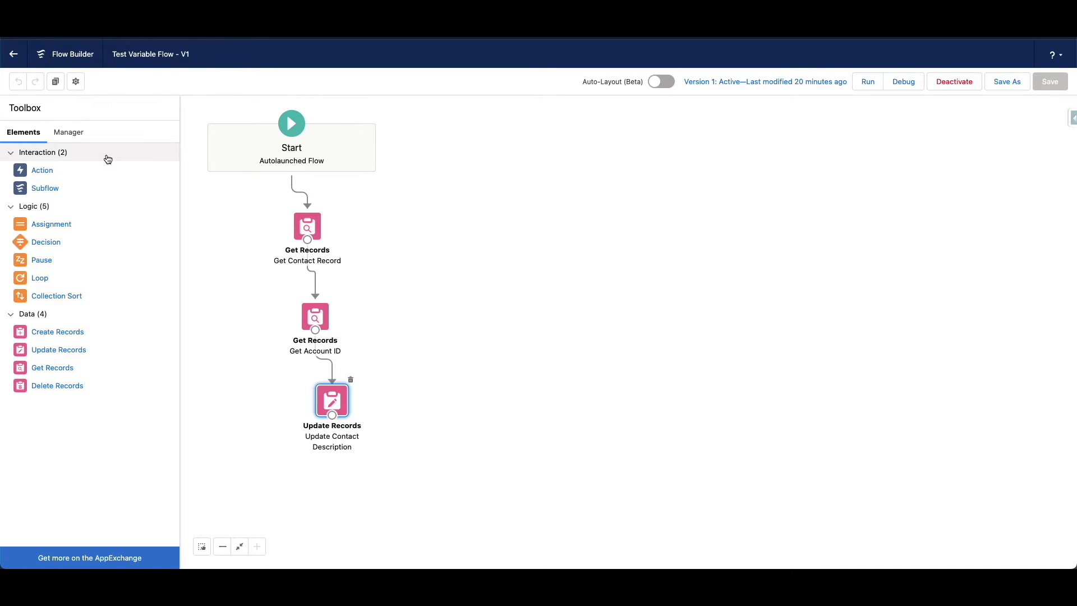
Review the Get Contact Record step settings, then list the flow's resources in Manager.
click(315, 229)
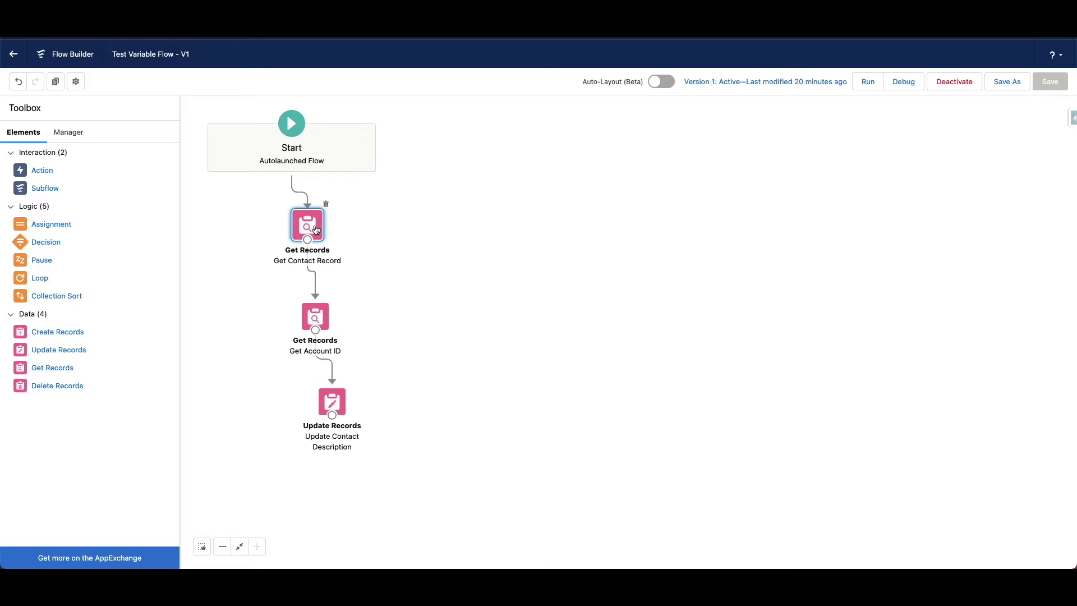
double_click(315, 229)
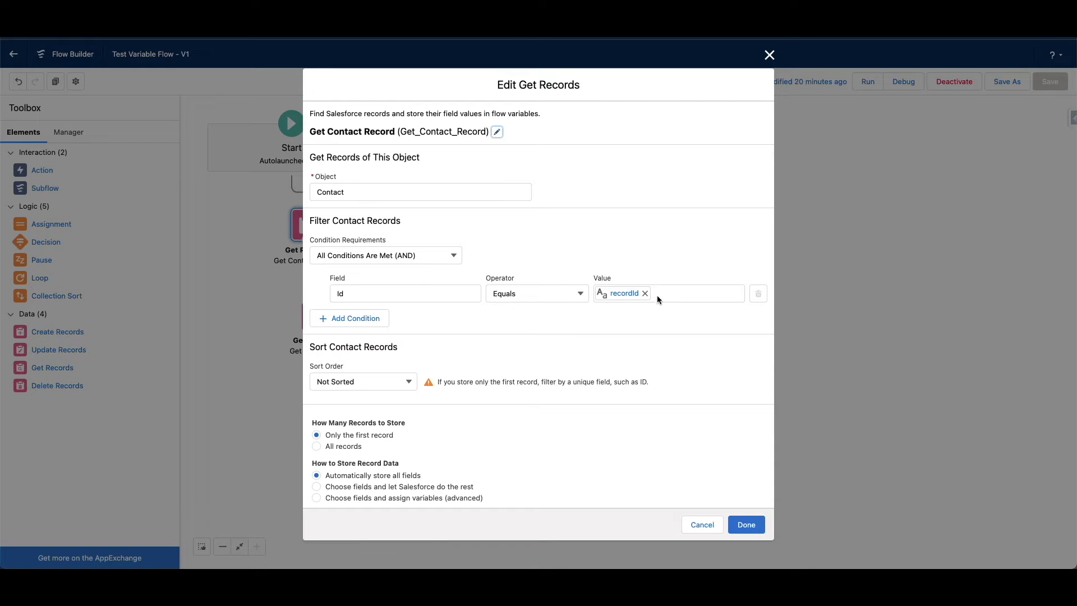
click(768, 55)
click(68, 132)
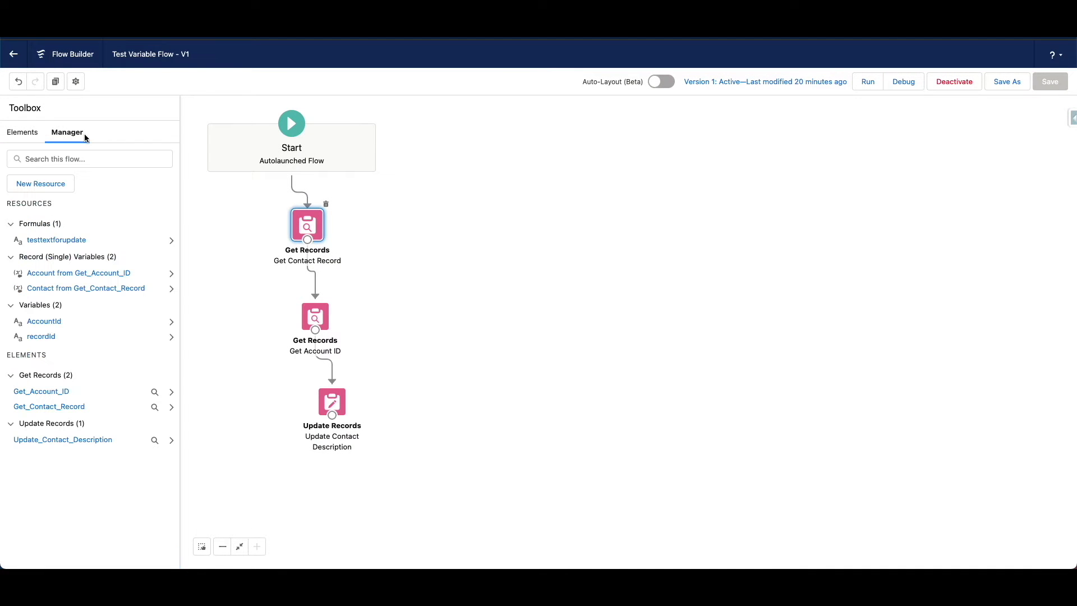
Inspect the recordId and AccountId variables, closing each without changes.
click(48, 336)
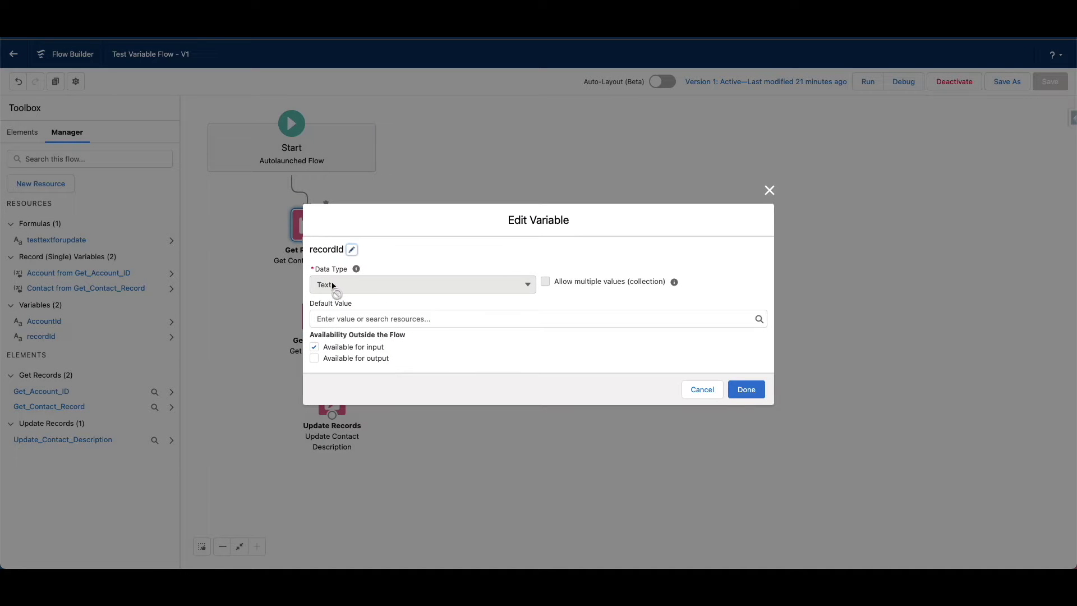
click(707, 397)
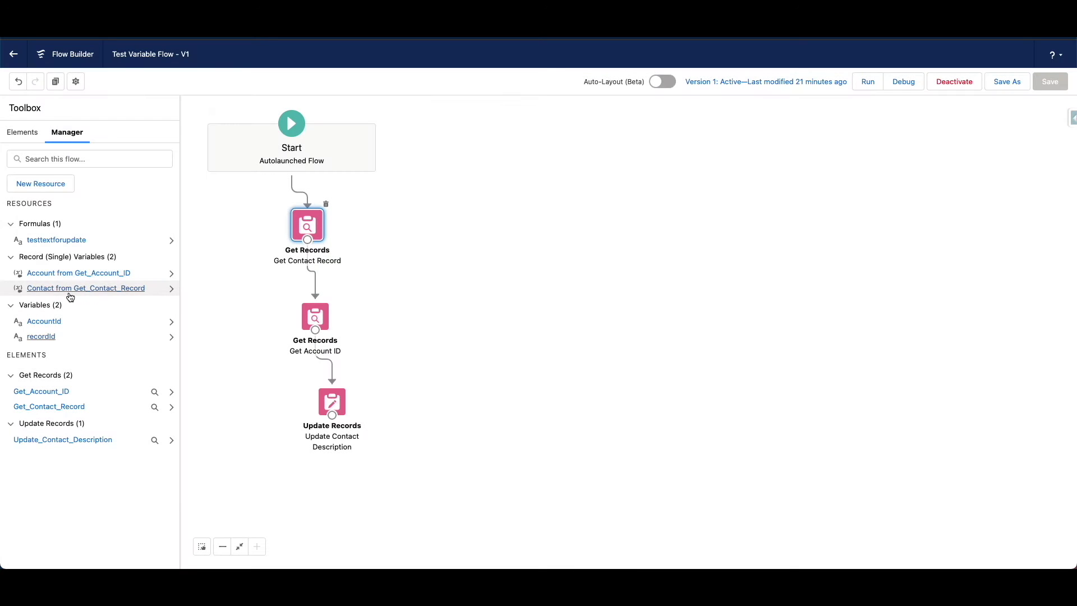
click(50, 323)
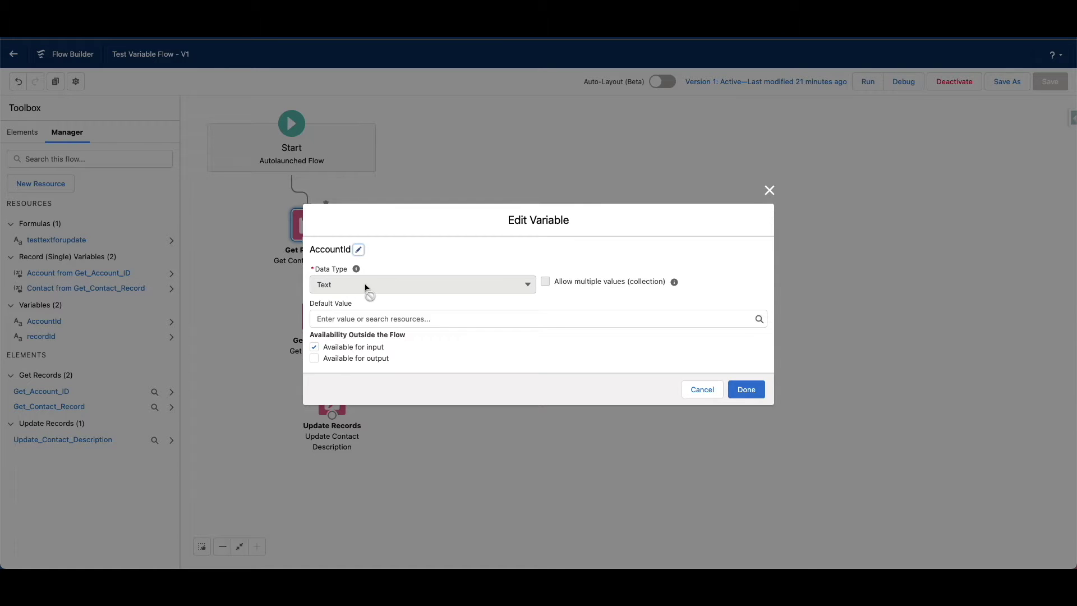
click(702, 389)
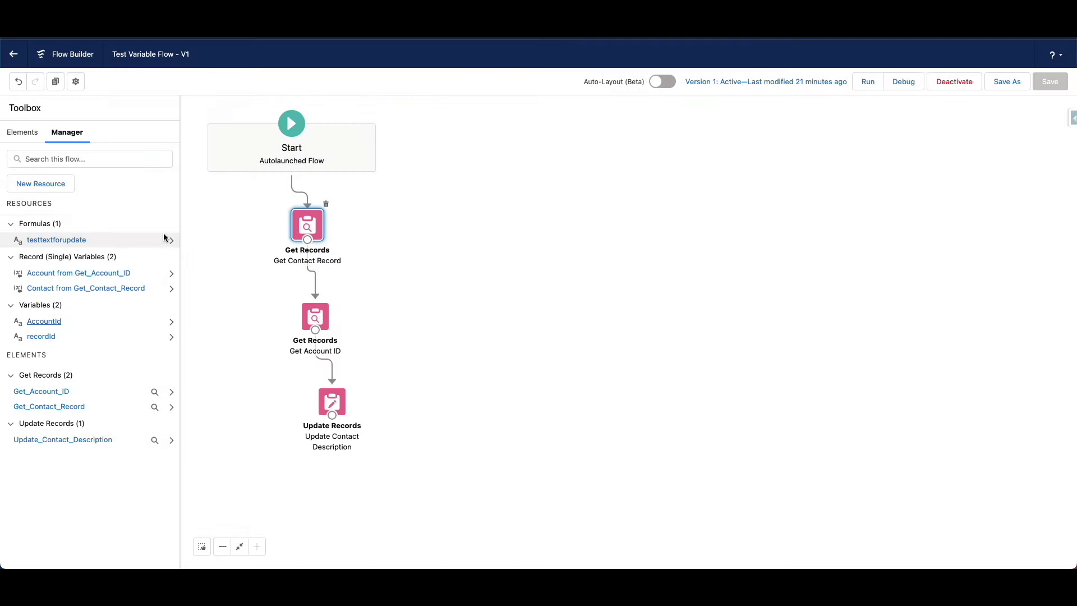
click(39, 184)
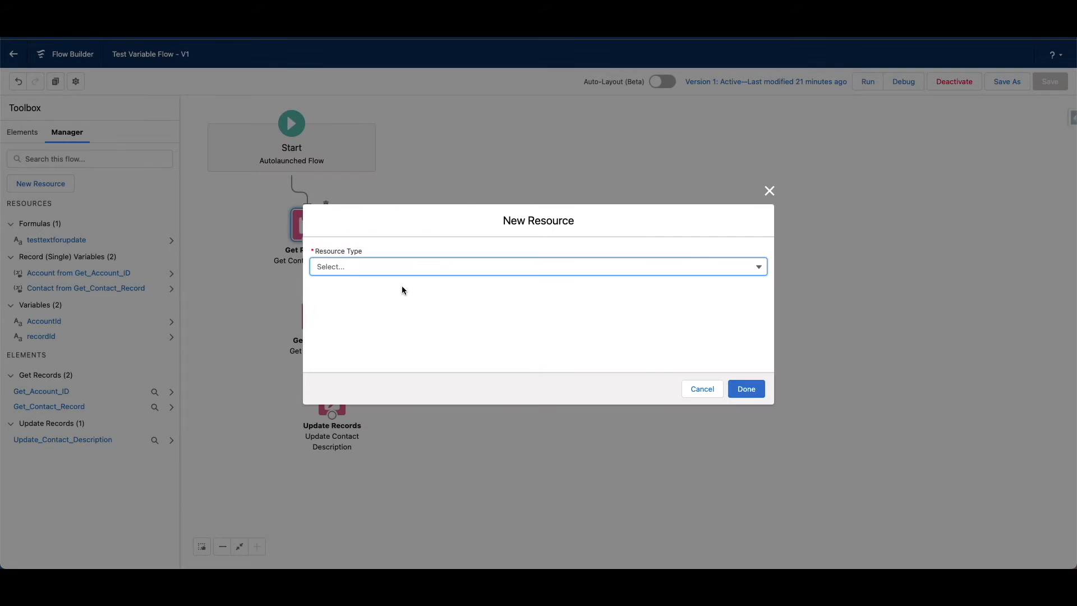
click(388, 266)
click(346, 288)
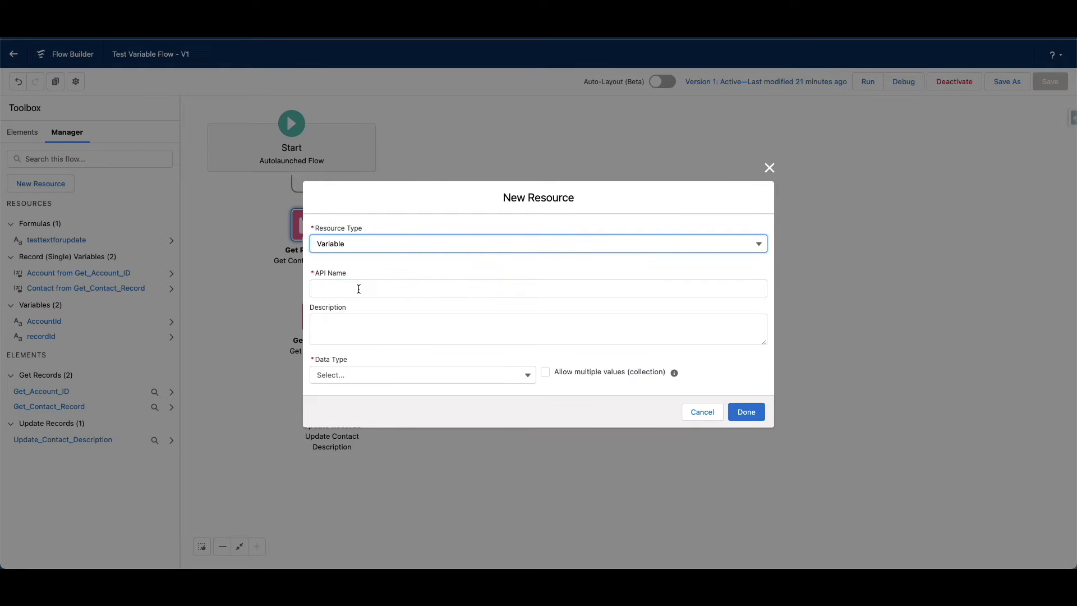
click(370, 374)
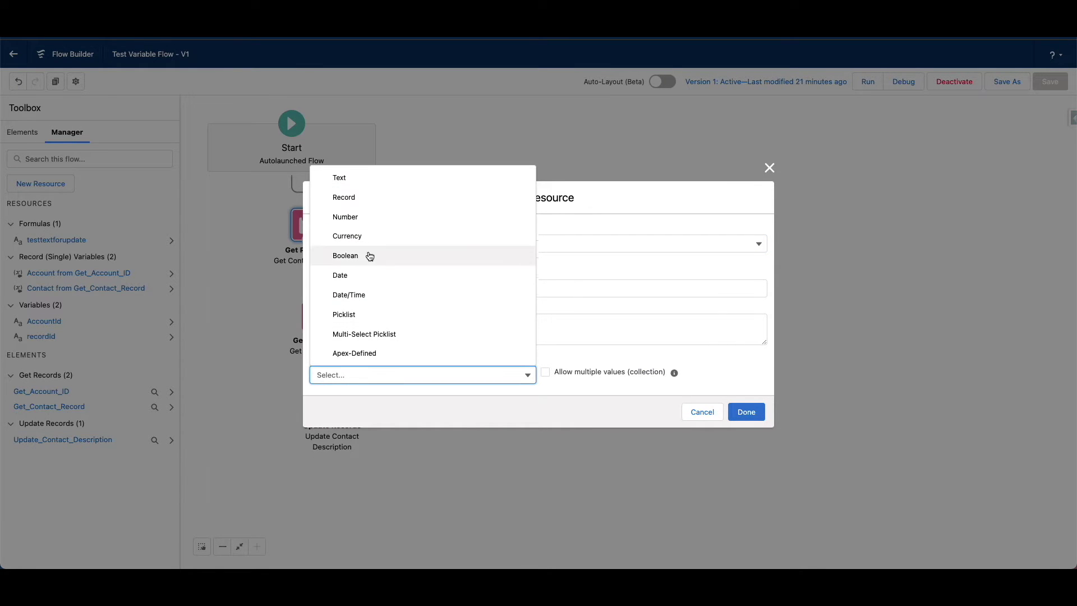
click(540, 354)
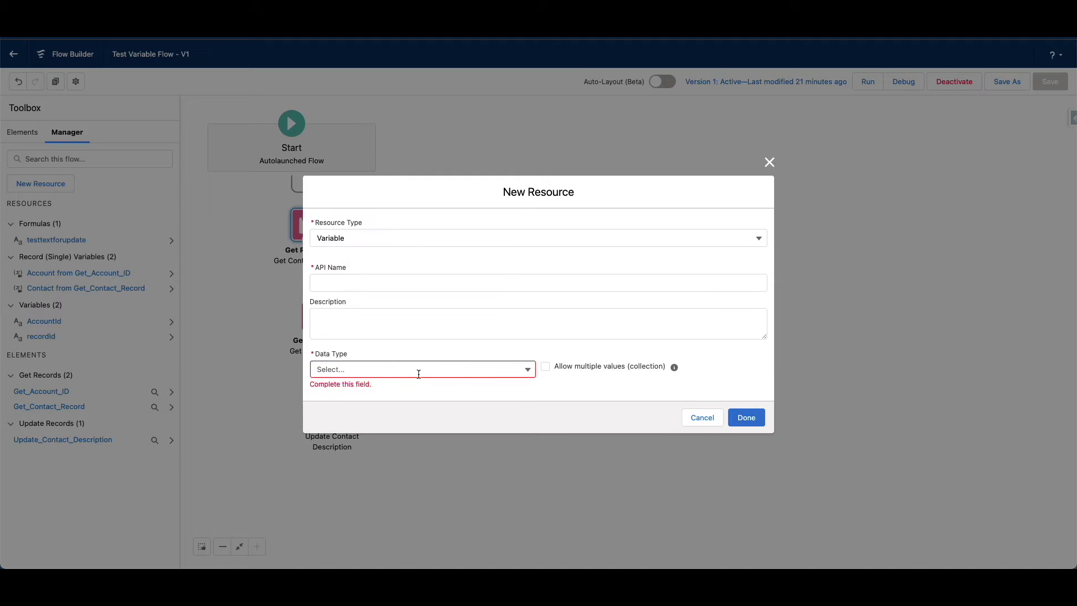
click(442, 369)
click(382, 178)
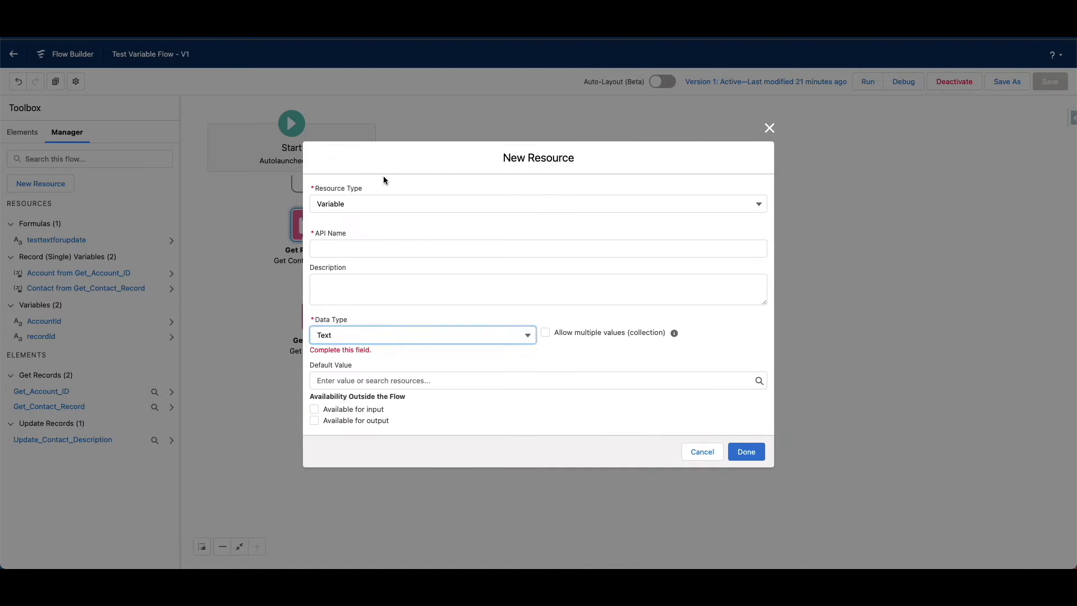
click(338, 413)
click(336, 405)
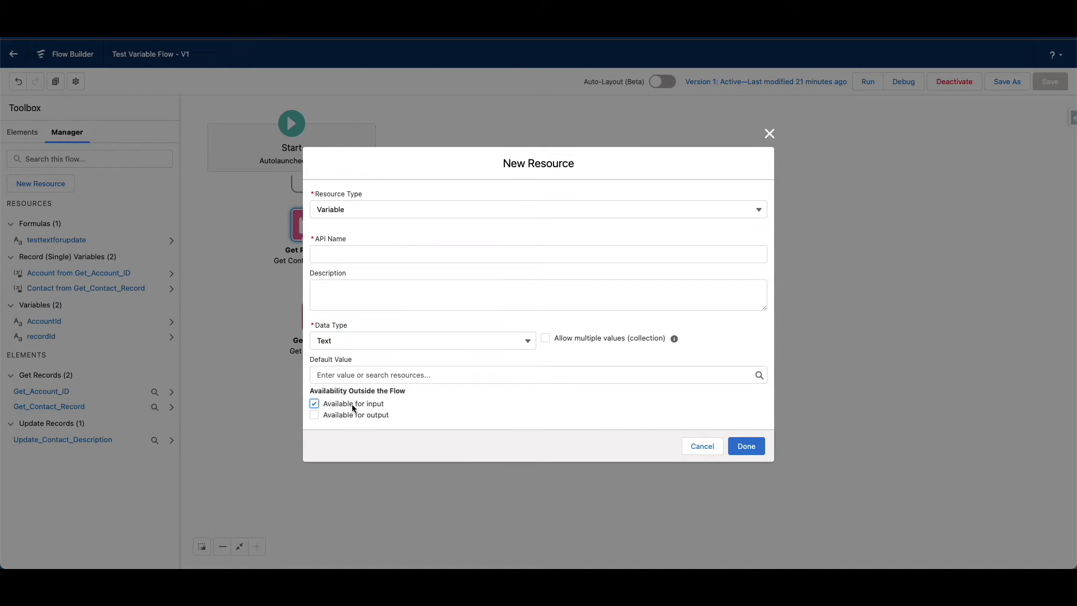
click(701, 448)
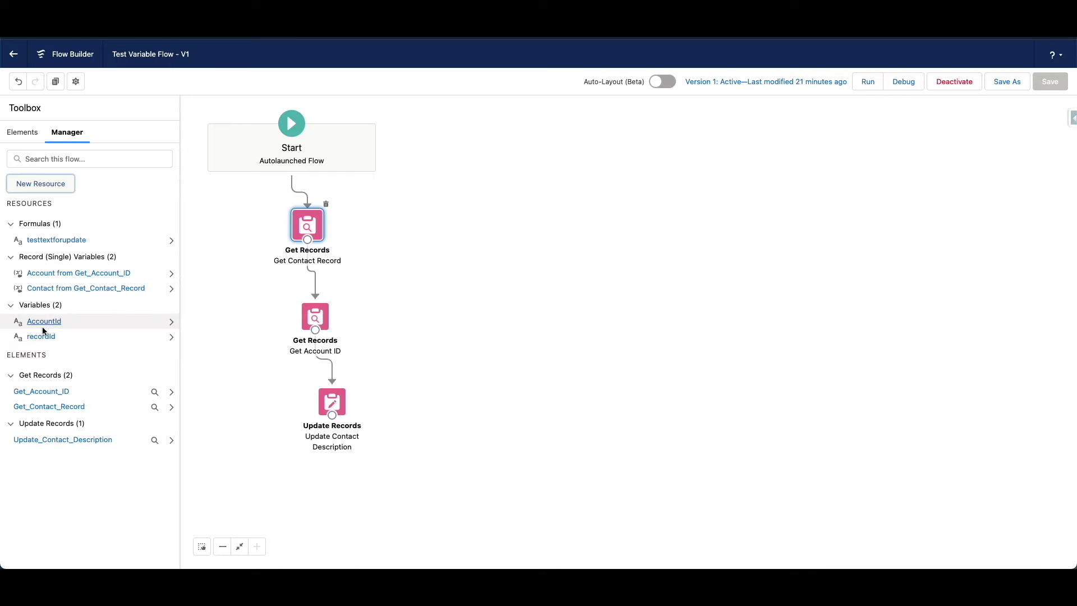
Review the Get Contact Record and Get Account ID step settings without changes.
double_click(303, 230)
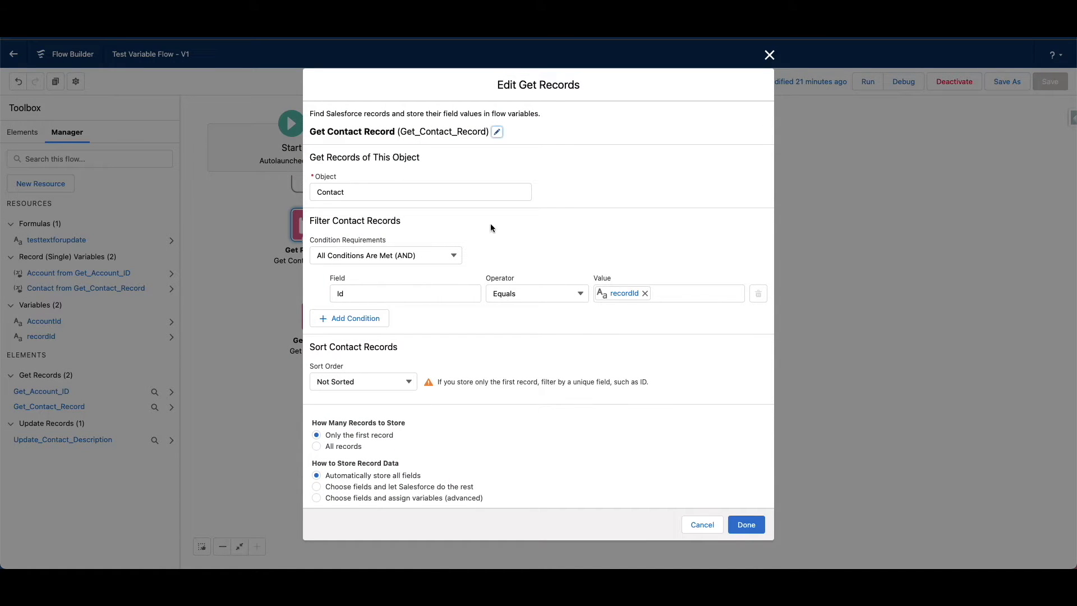
click(701, 524)
click(23, 132)
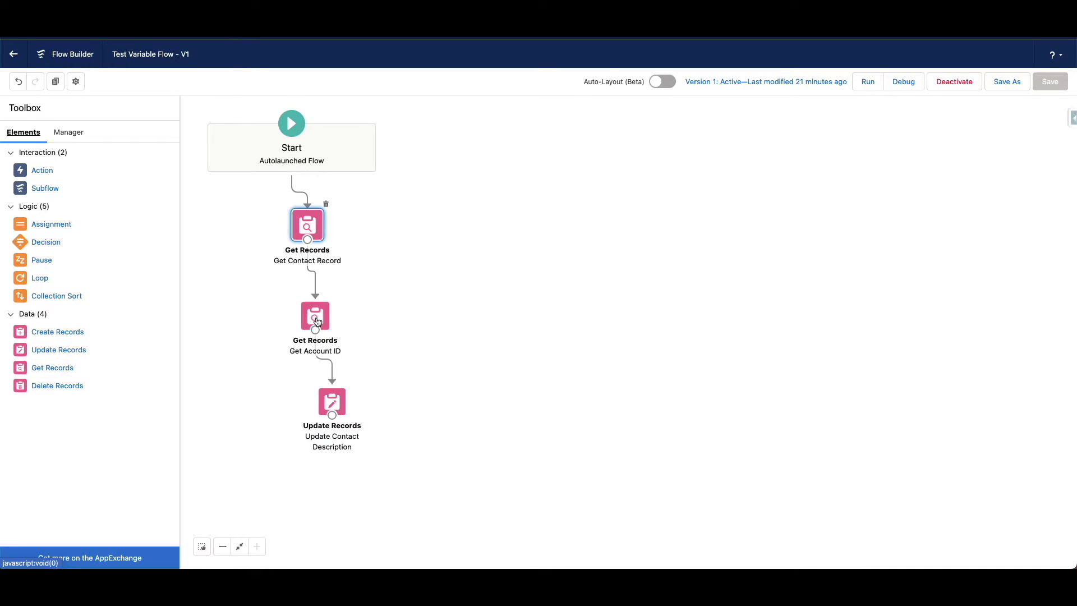
double_click(315, 319)
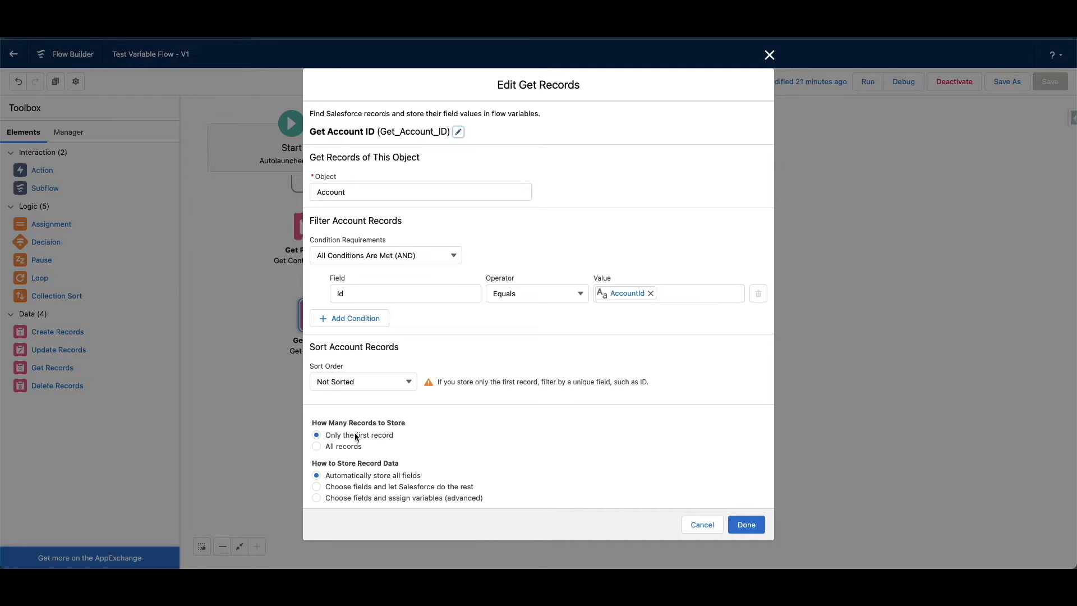
click(741, 529)
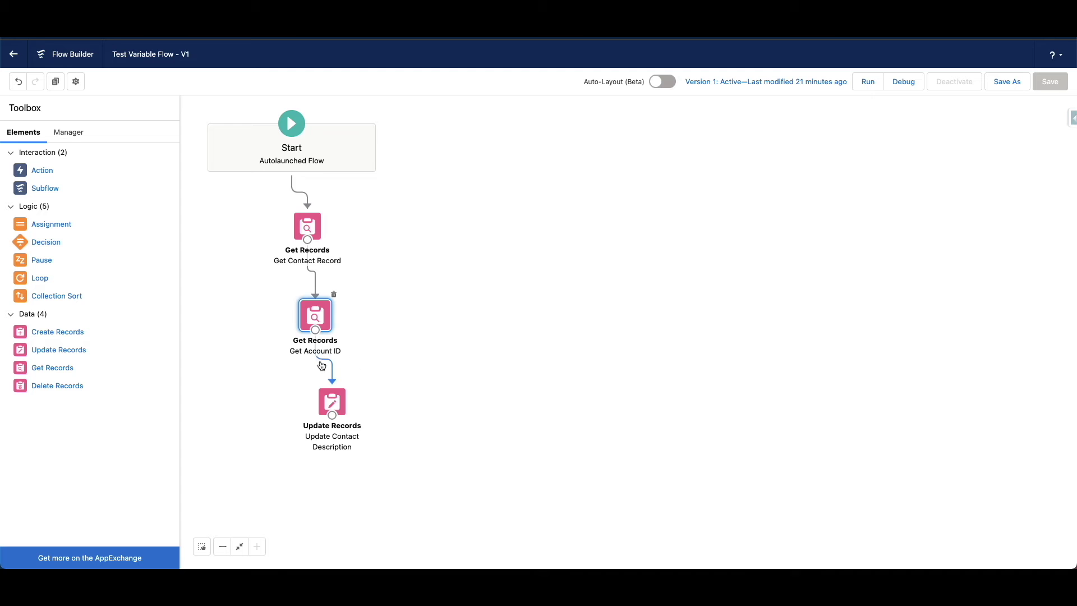
Review Update Contact Description, setting Description to testtextforupdate where Id equals recordId.
click(335, 402)
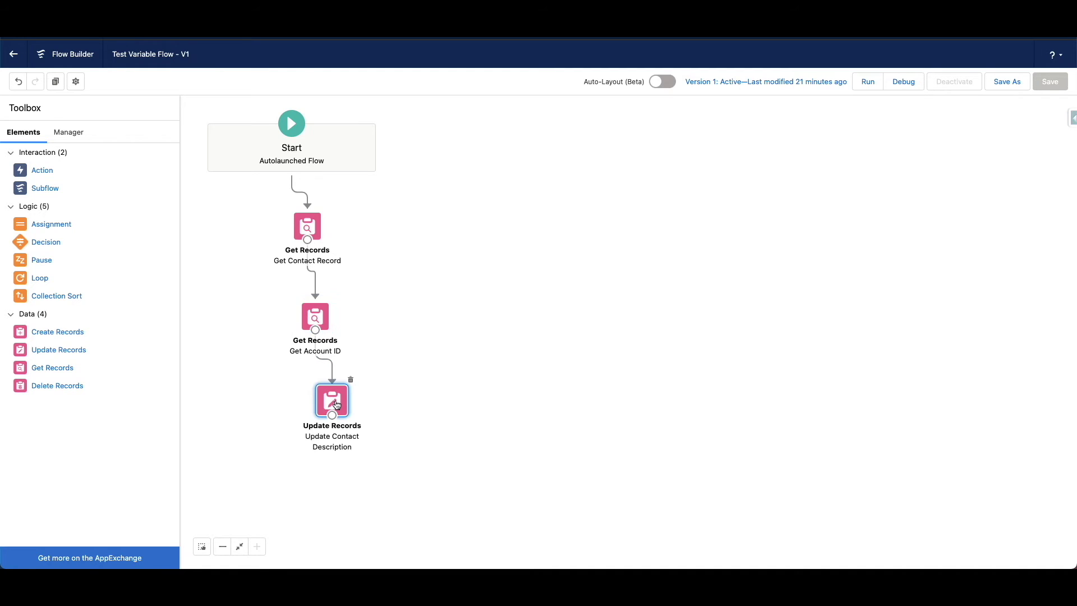
double_click(335, 401)
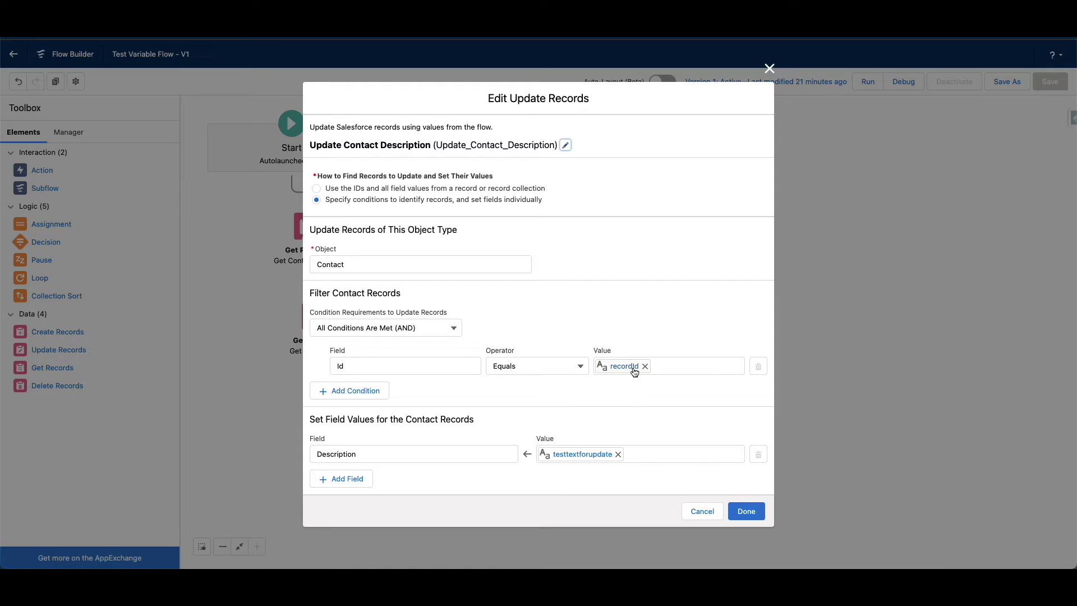
click(704, 512)
click(74, 135)
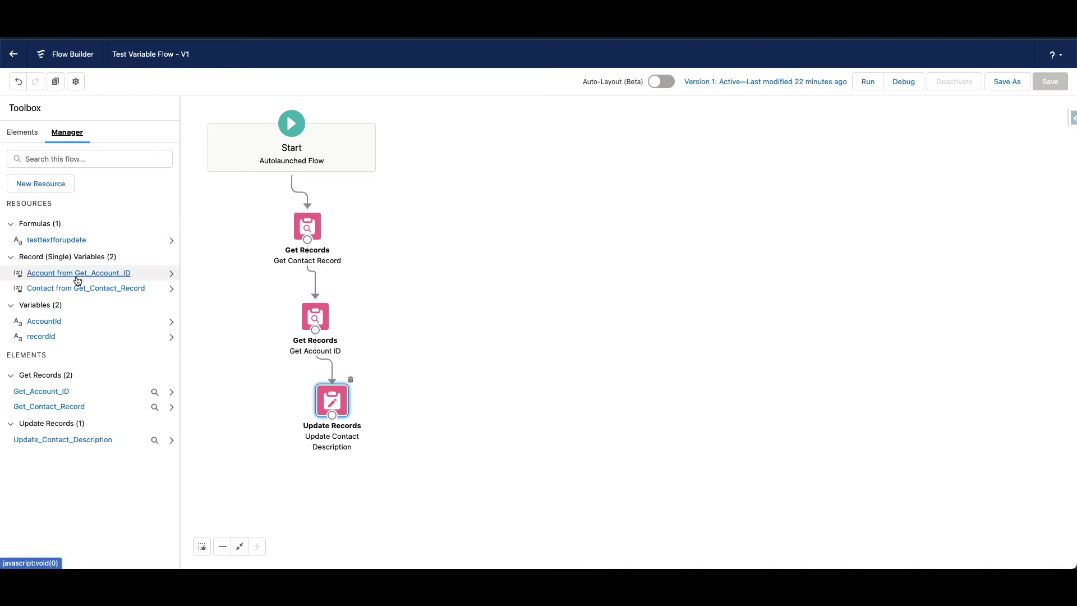
Review the testtextforupdate formula joining contact Languages and account AnnualRevenue, leaving it unchanged.
click(59, 240)
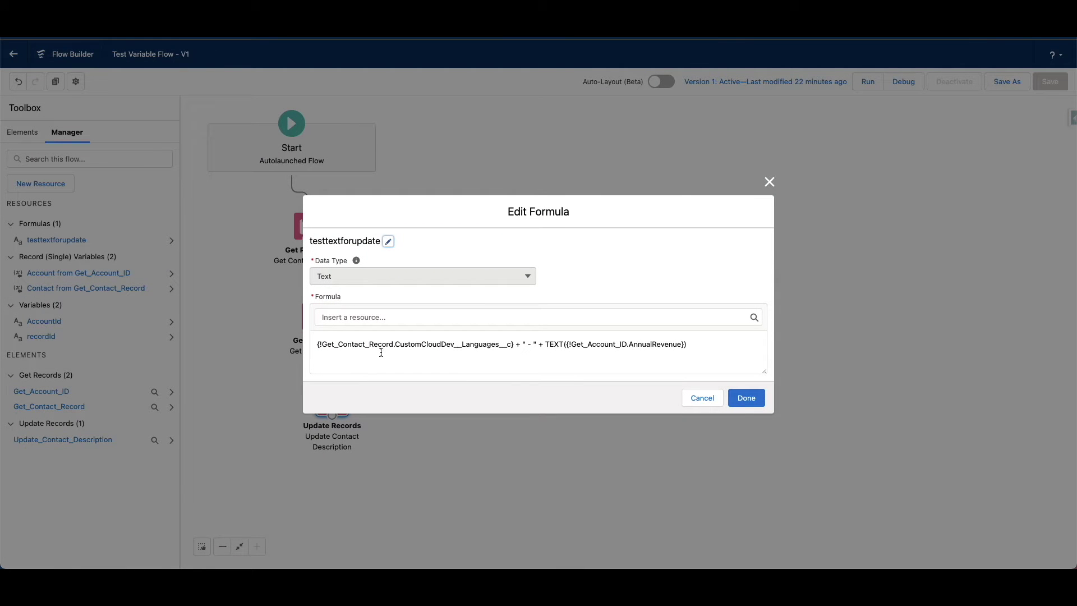
drag(326, 345, 512, 346)
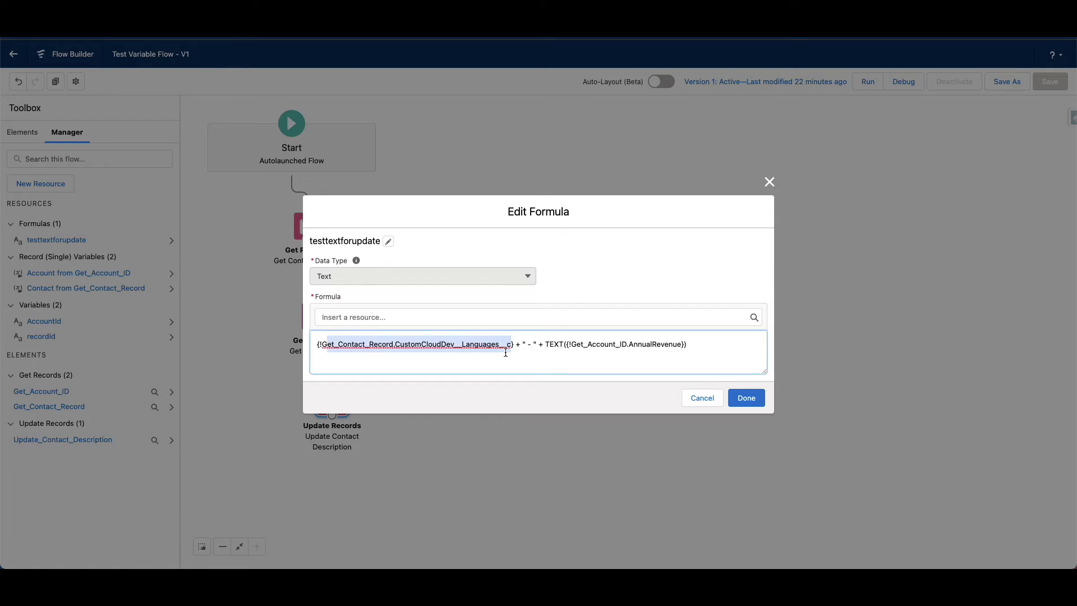
drag(323, 344, 394, 344)
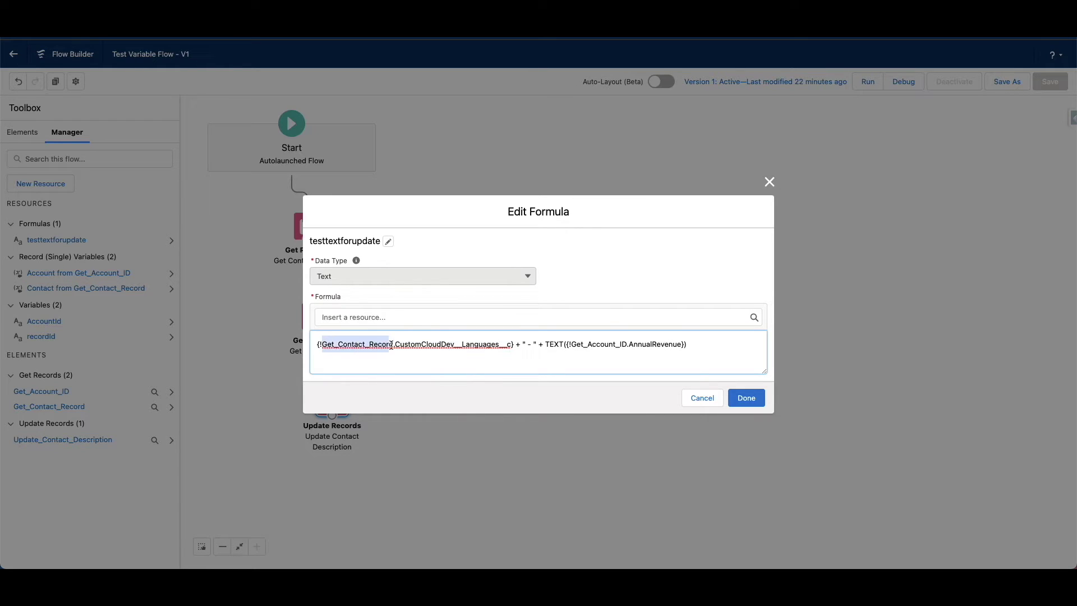
drag(460, 344, 686, 346)
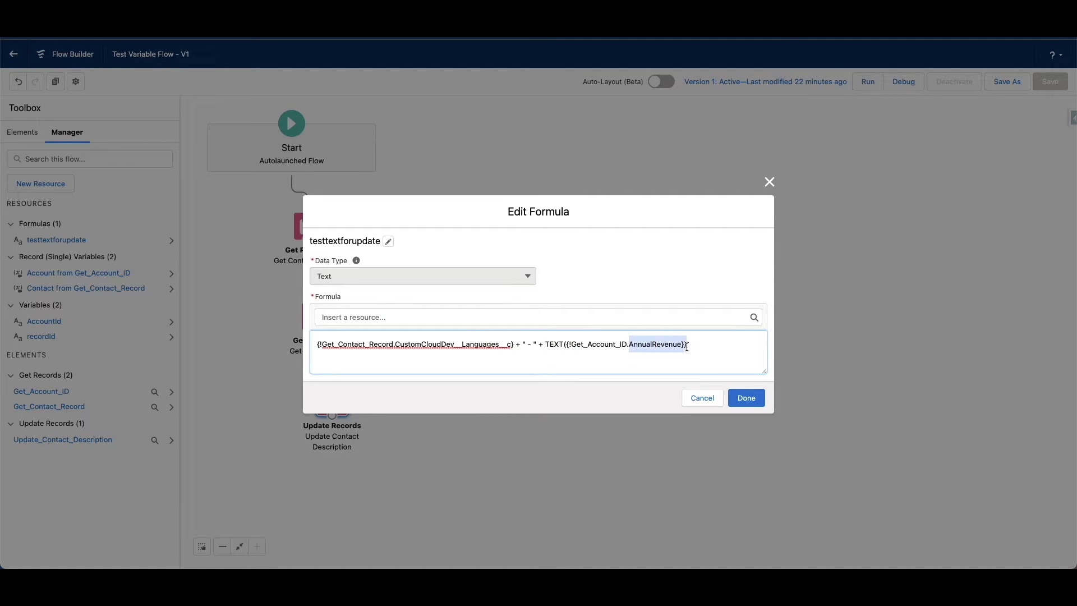
click(619, 343)
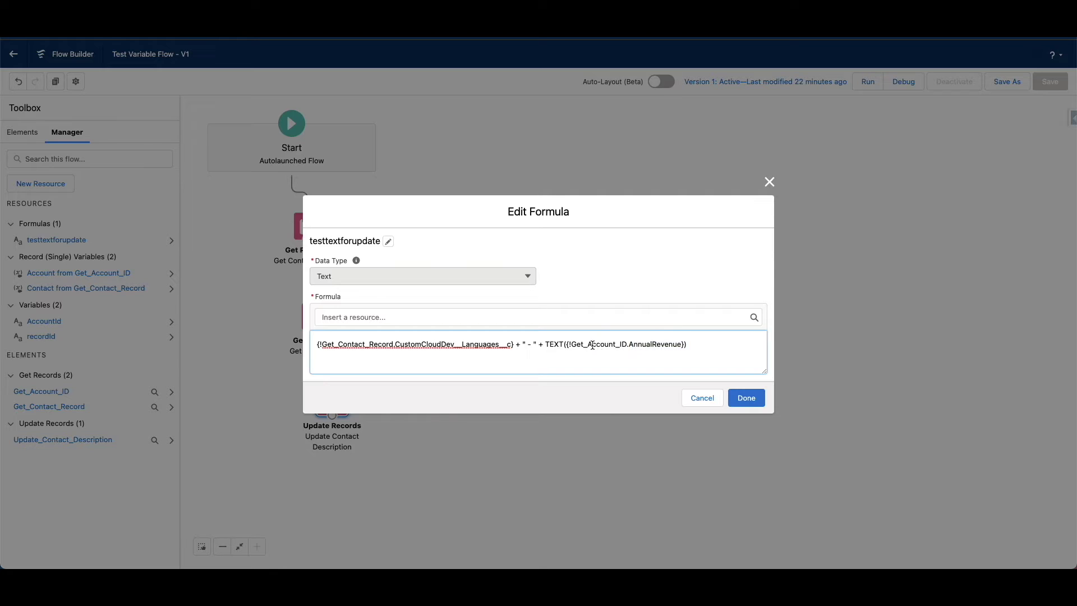
drag(593, 345, 672, 346)
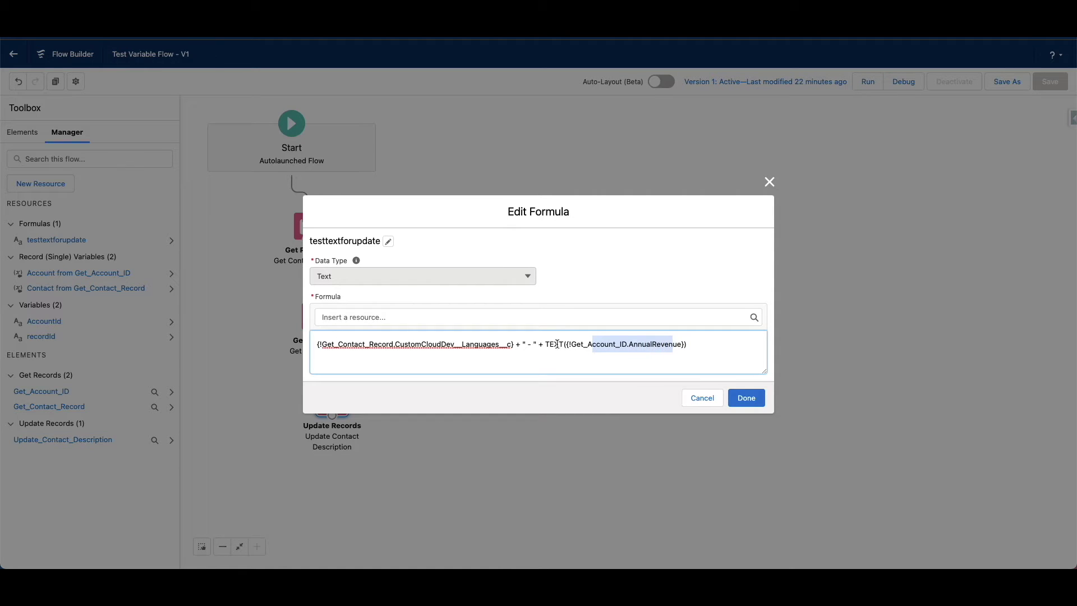
click(543, 344)
click(479, 344)
click(651, 343)
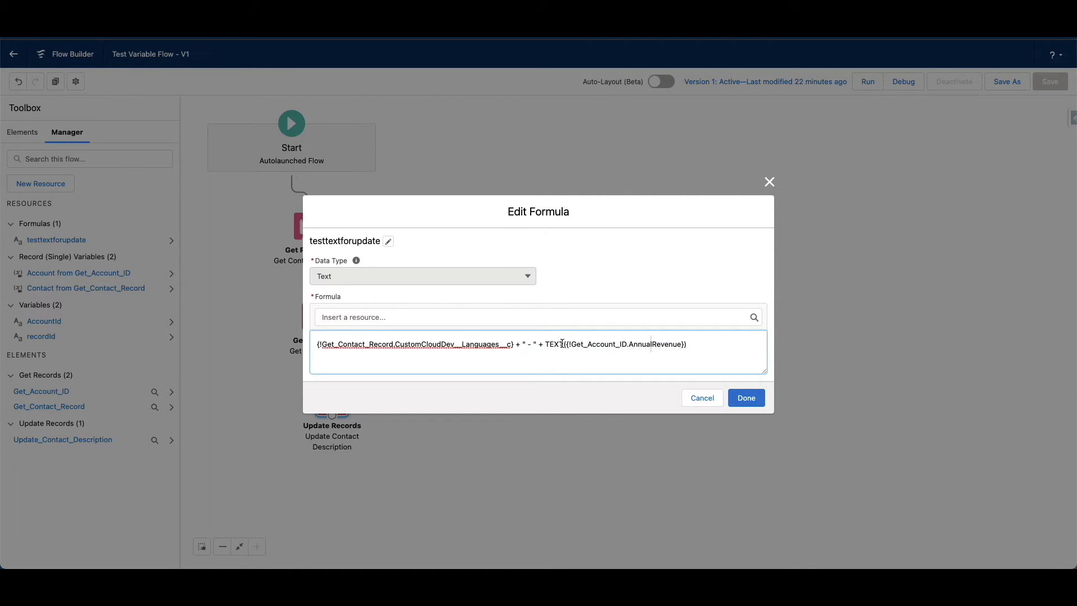
drag(440, 344, 696, 346)
click(741, 395)
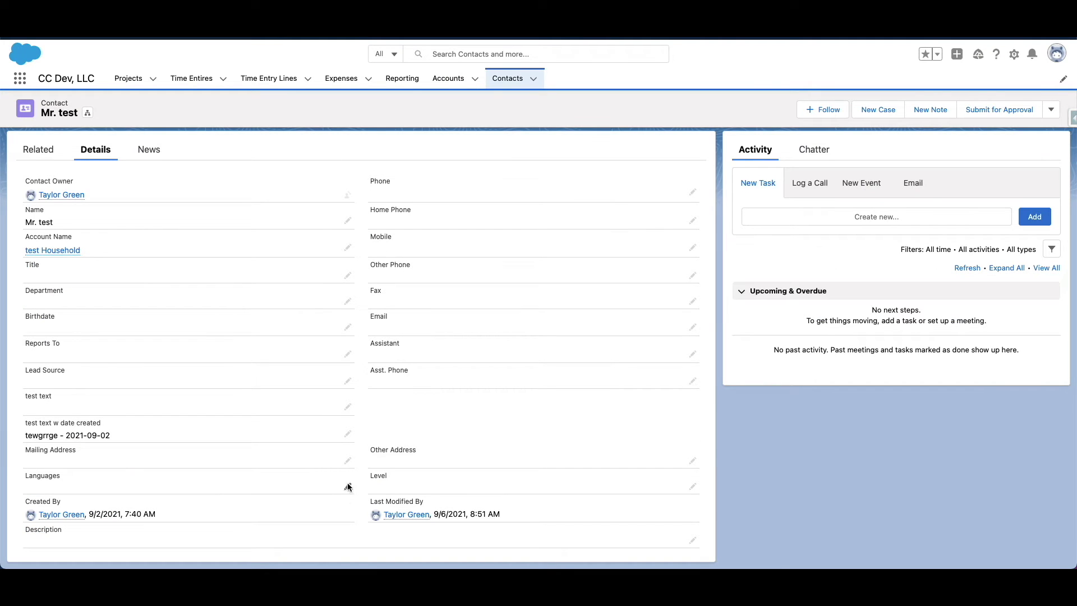
Set the Mr. test contact's Languages field to English and save.
click(347, 489)
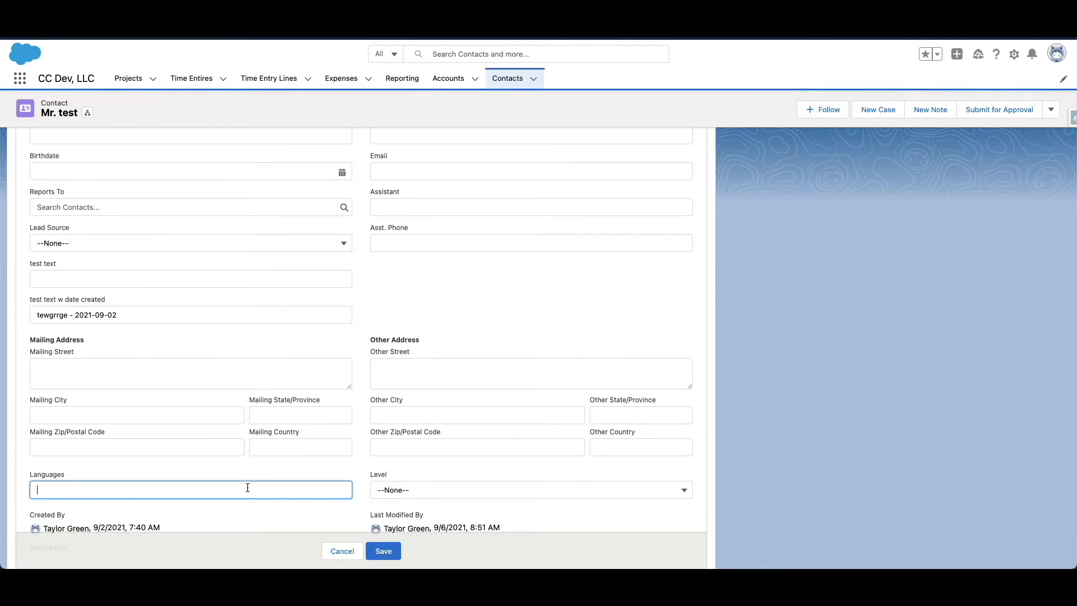
text(English)
click(383, 550)
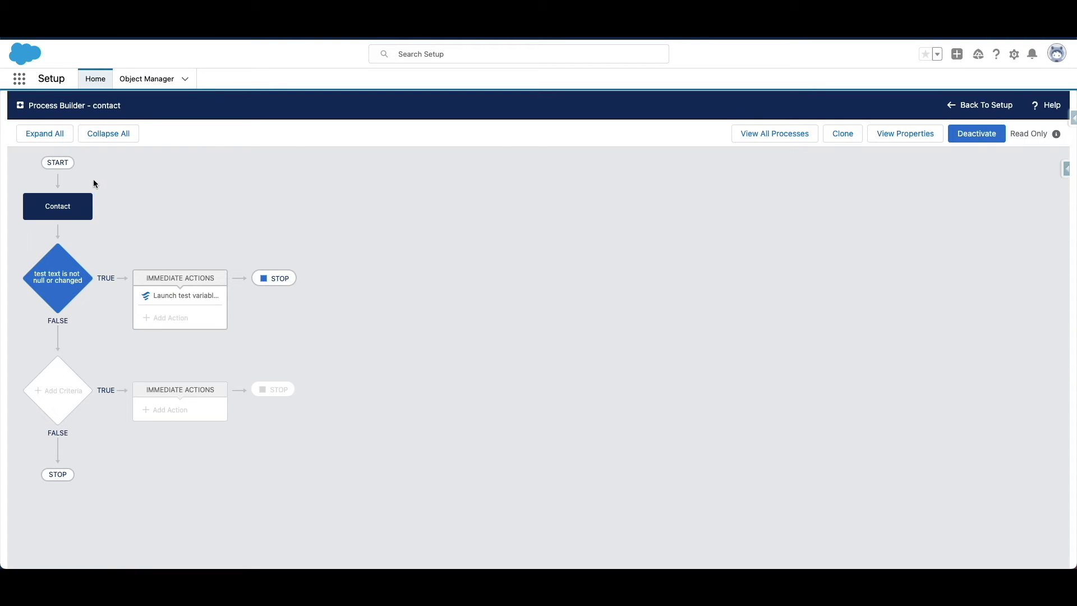
Review the process criteria and its Launch a Flow action for Test Variable Flow.
click(70, 296)
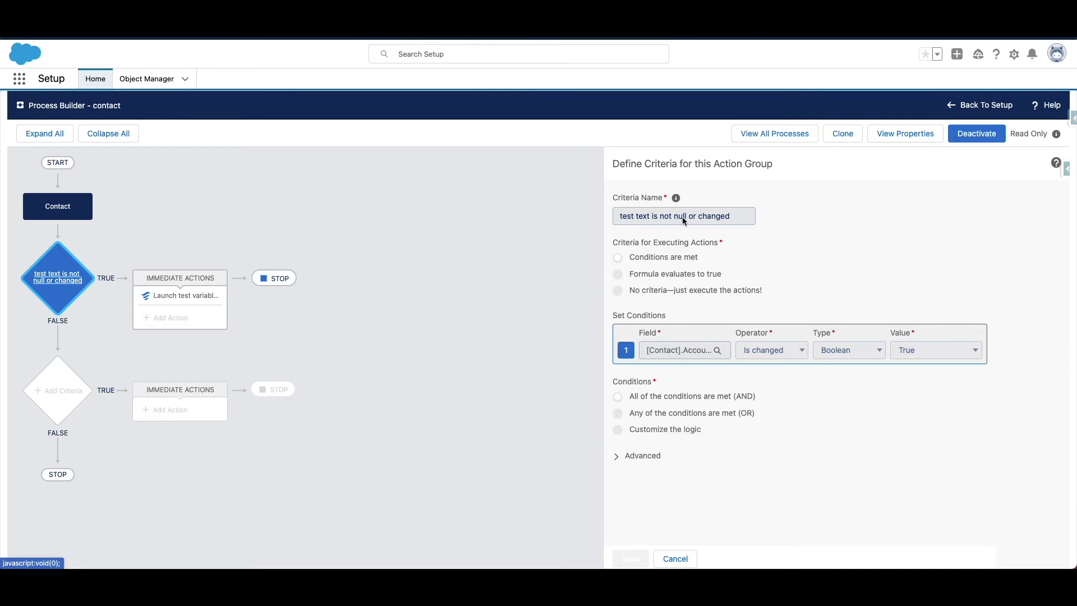
drag(647, 213, 722, 214)
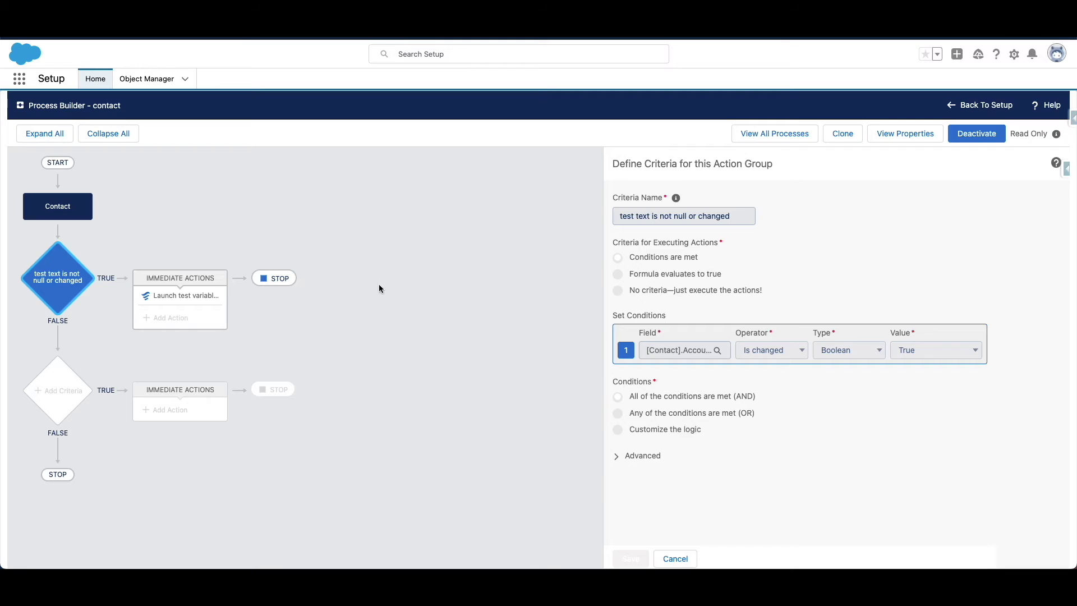
click(204, 295)
drag(692, 166, 748, 169)
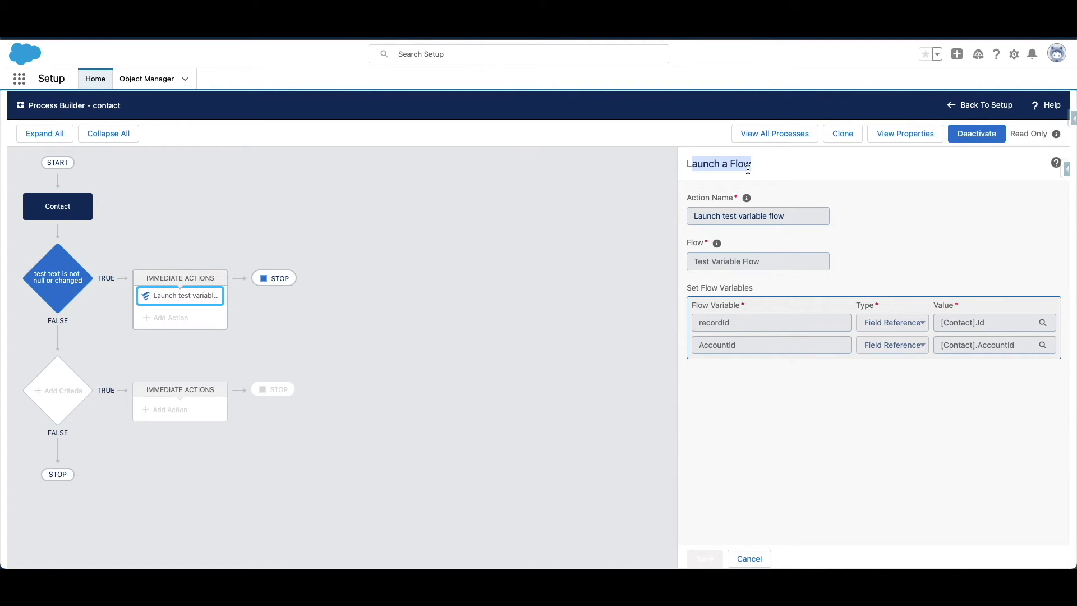
drag(693, 264, 771, 263)
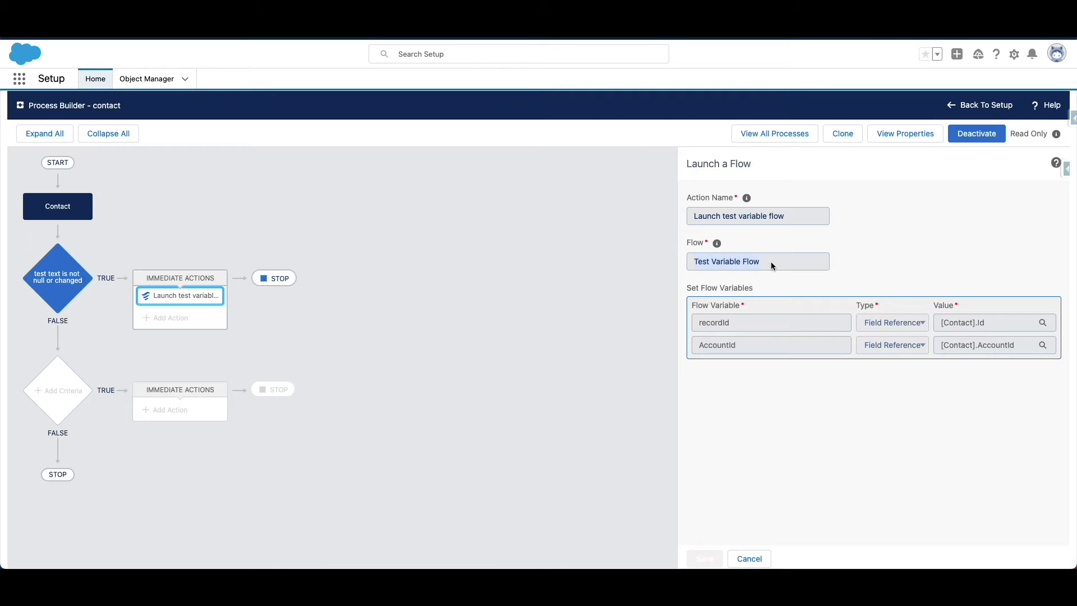
click(734, 299)
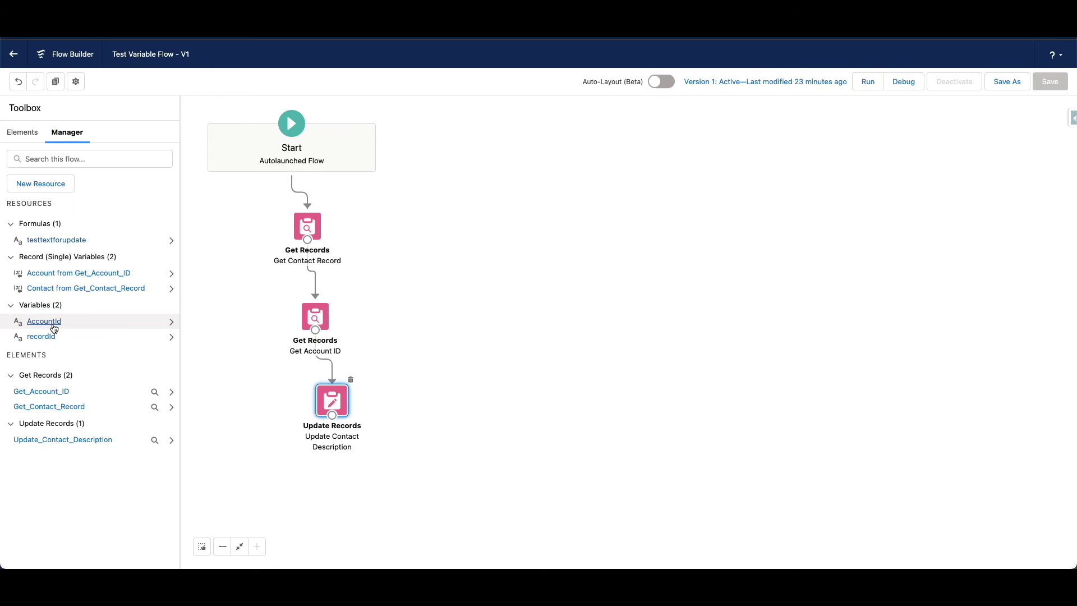
Inspect the AccountId variable and the [Contact].Id value passed to recordId.
click(49, 322)
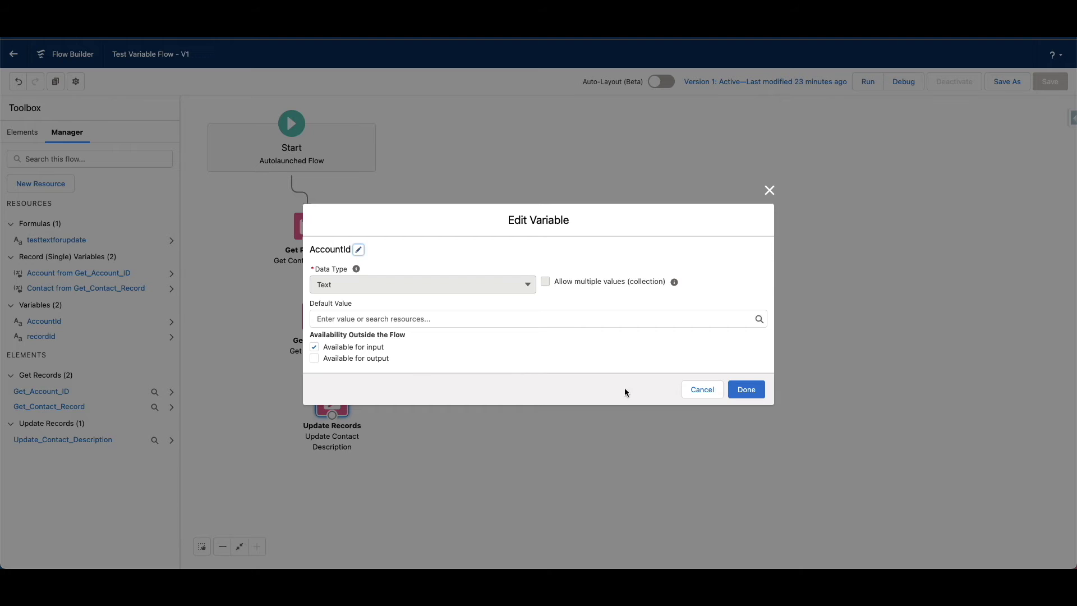
click(692, 391)
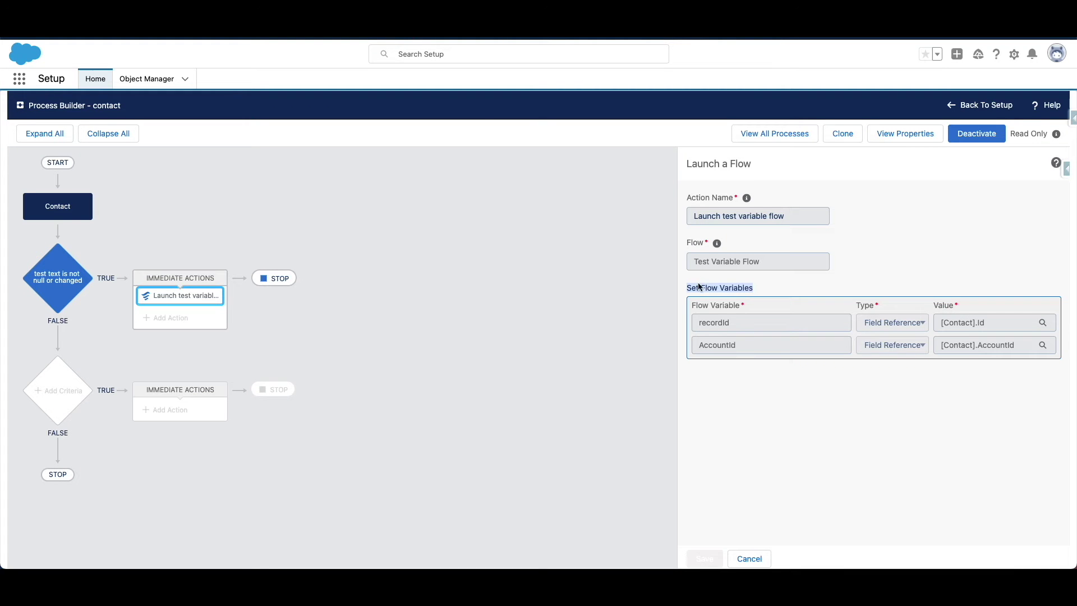
click(713, 327)
drag(950, 320, 975, 322)
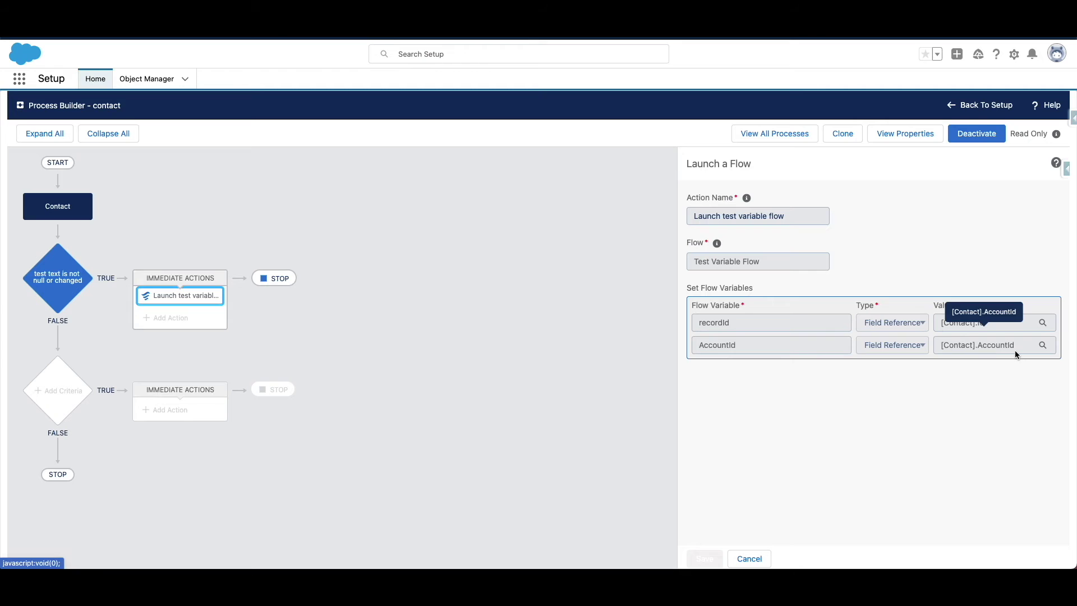
double_click(702, 345)
click(758, 380)
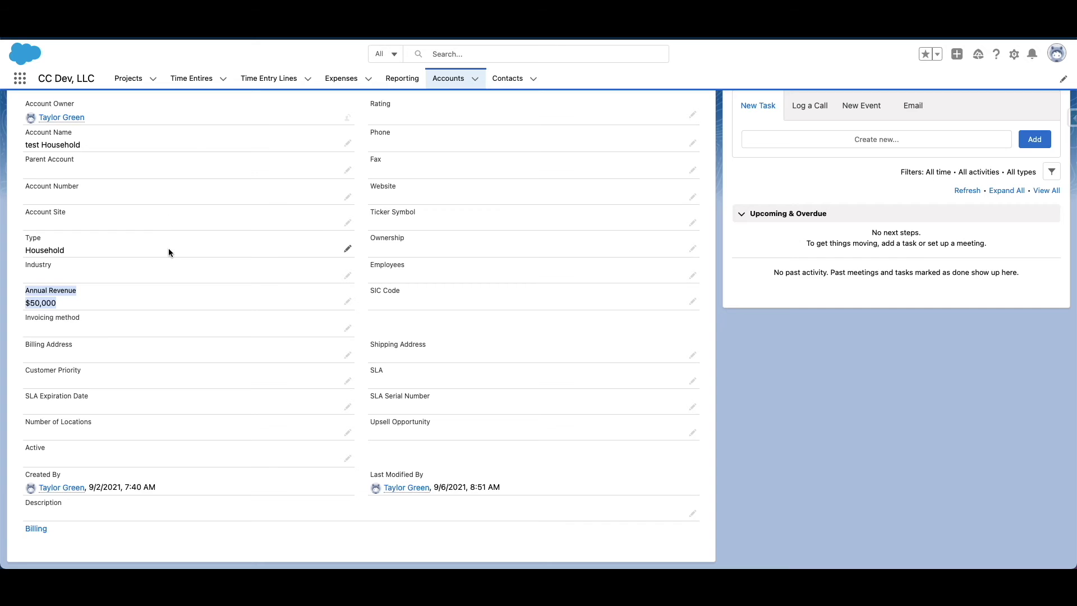
Edit and save the Mr. test contact twice to rerun the process.
scroll(86, 281, up, 3)
scroll(97, 282, down, 1)
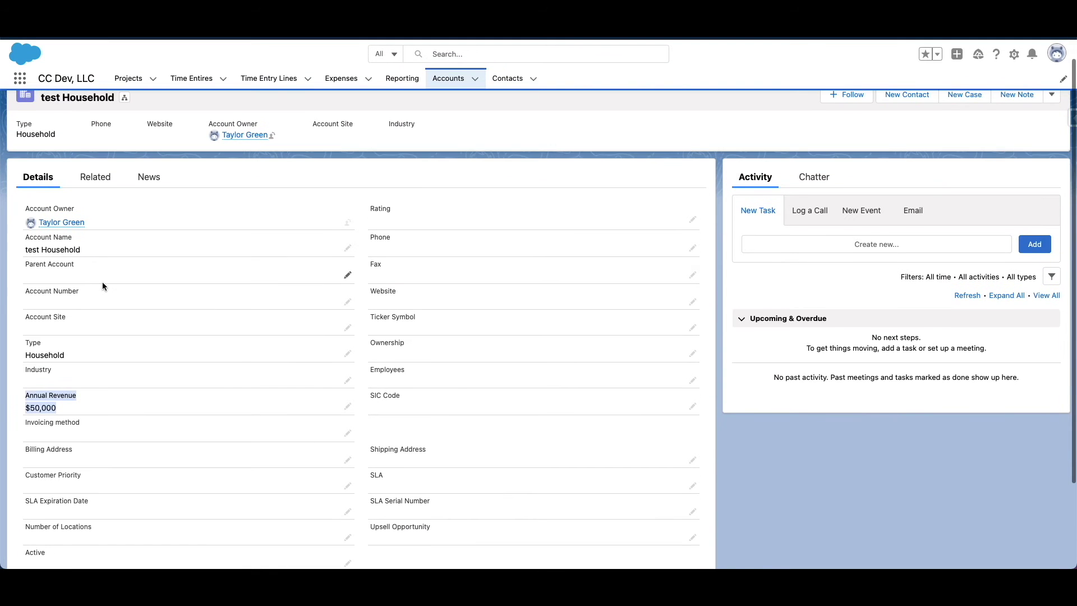
scroll(101, 284, up, 1)
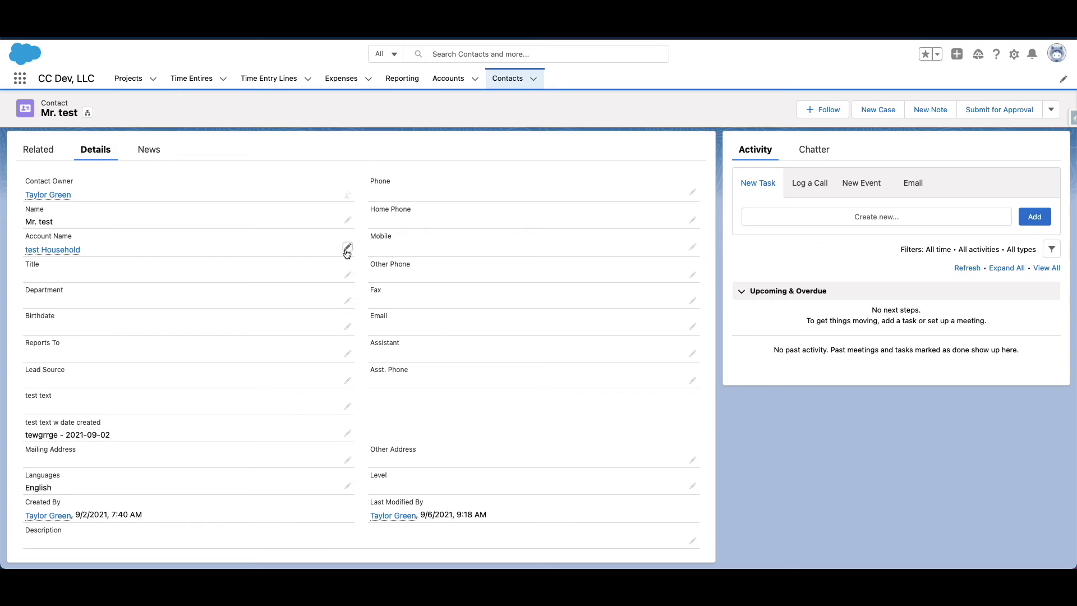
click(345, 247)
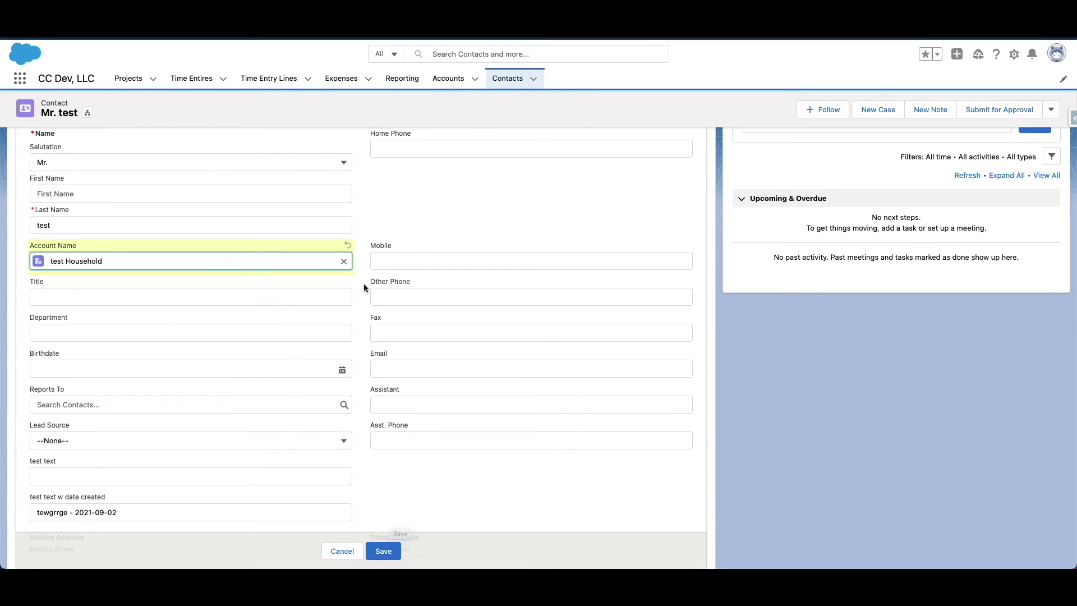
click(380, 553)
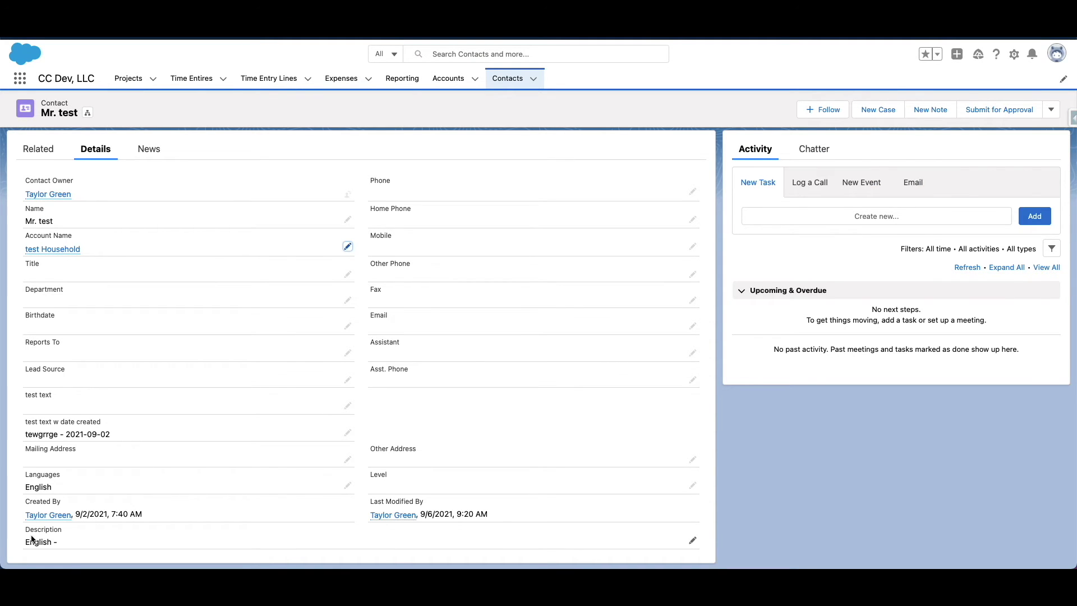
mouse_move(49, 254)
click(342, 246)
click(382, 551)
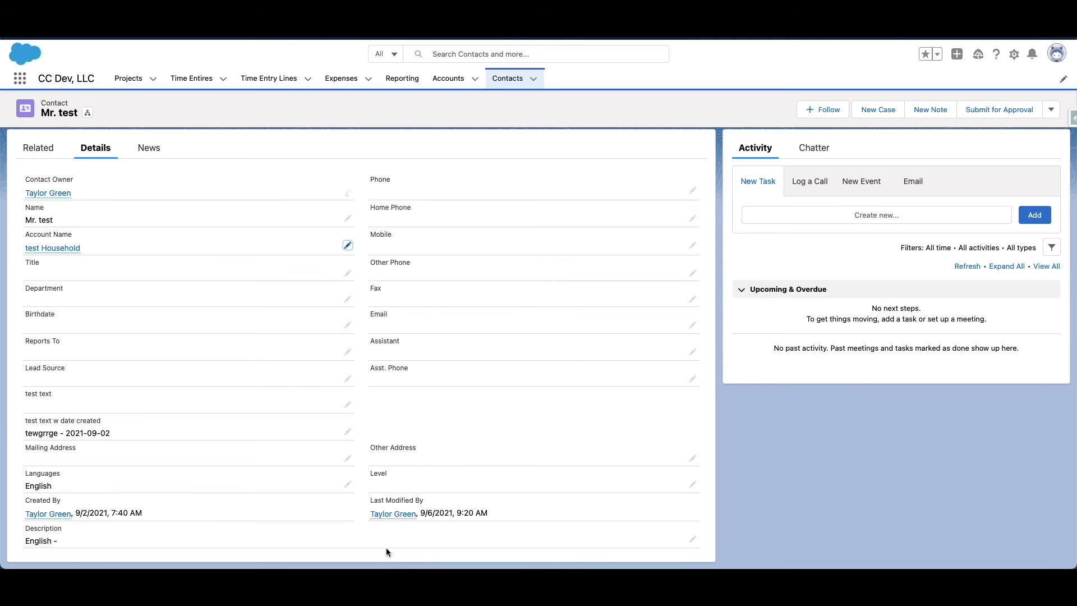
Enter 50,000 as the test Household account's Annual Revenue and save.
click(65, 249)
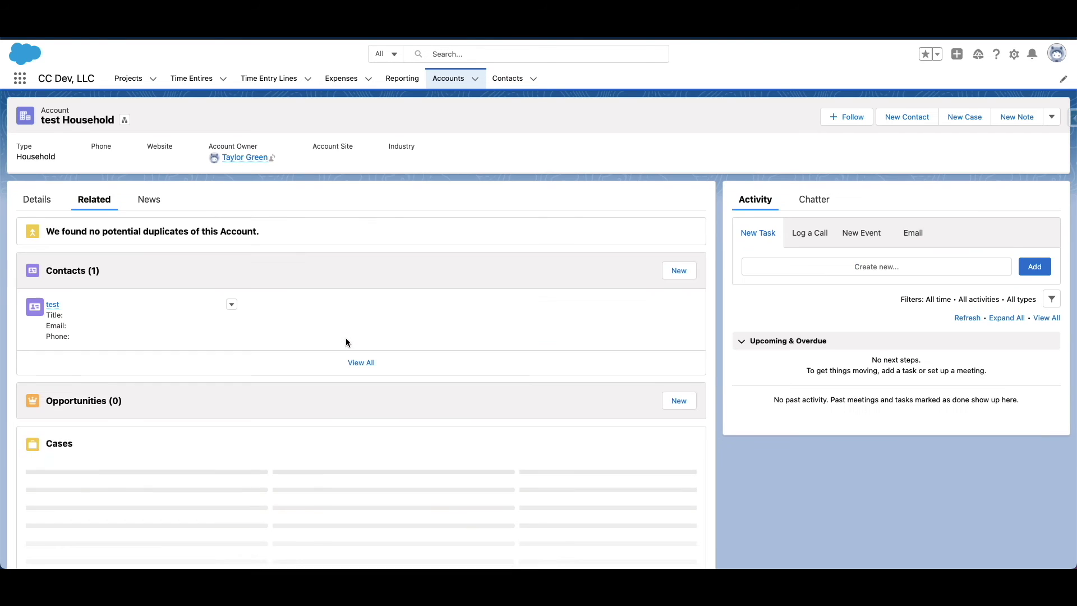
click(49, 207)
scroll(264, 418, down, 2)
click(347, 351)
text(50,000)
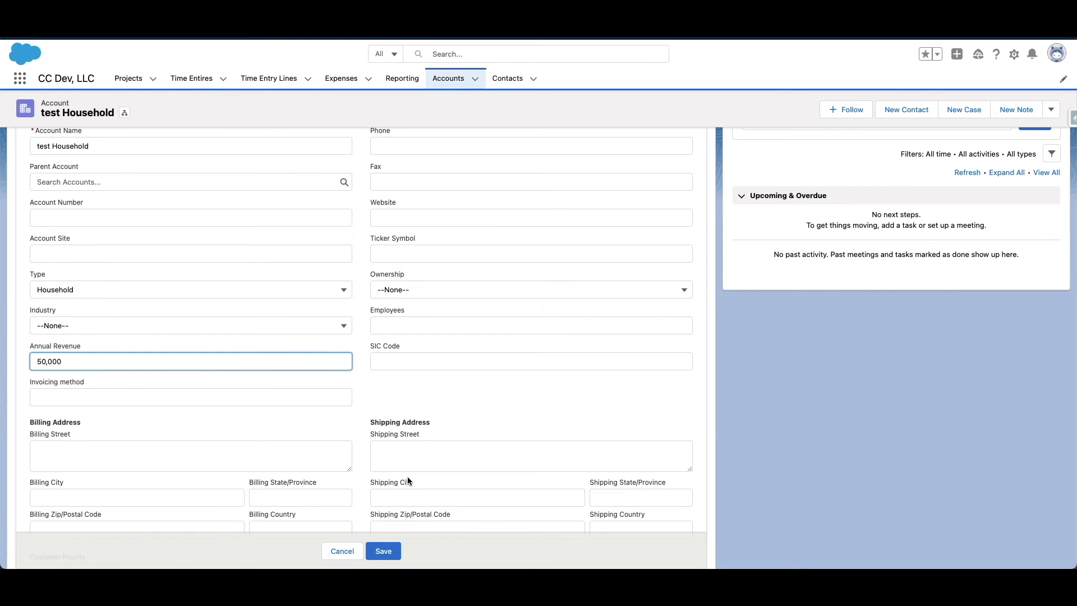
click(384, 551)
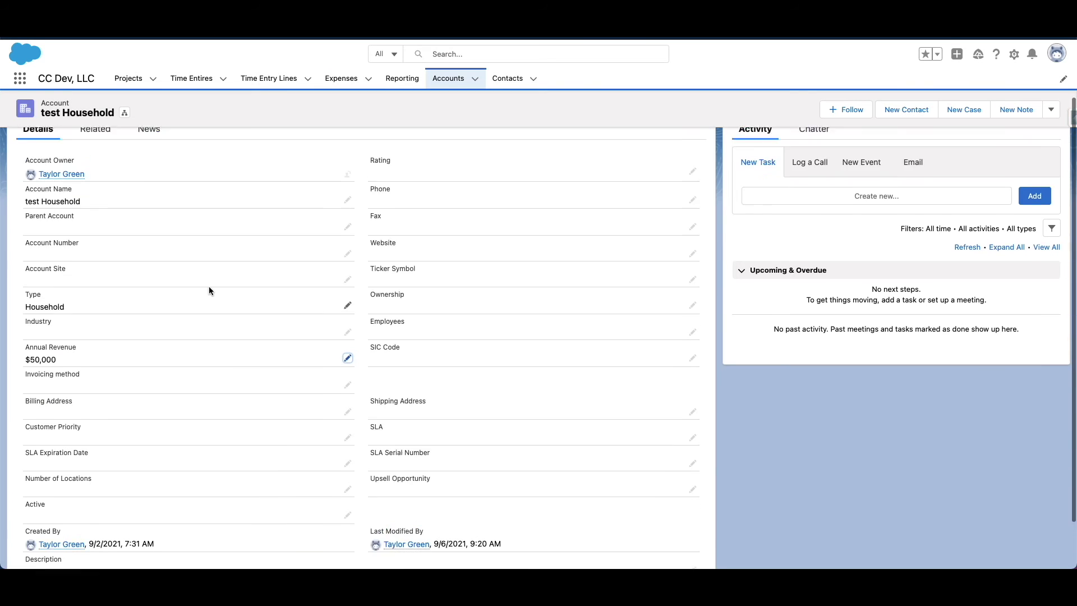
Check the contact's Languages (English) and Description ('English -') values.
scroll(208, 286, up, 3)
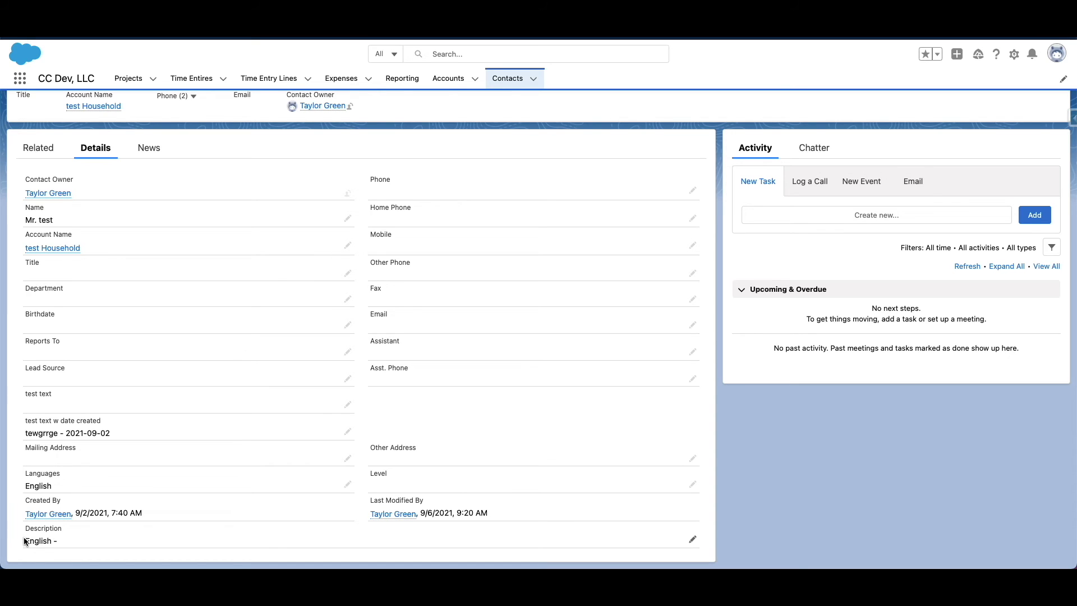
drag(25, 539, 79, 541)
drag(27, 473, 67, 491)
drag(24, 525, 59, 539)
click(59, 539)
Re-save the contact's Account Name as test Household and open that account's details.
click(348, 245)
click(344, 255)
click(395, 549)
click(62, 248)
click(51, 203)
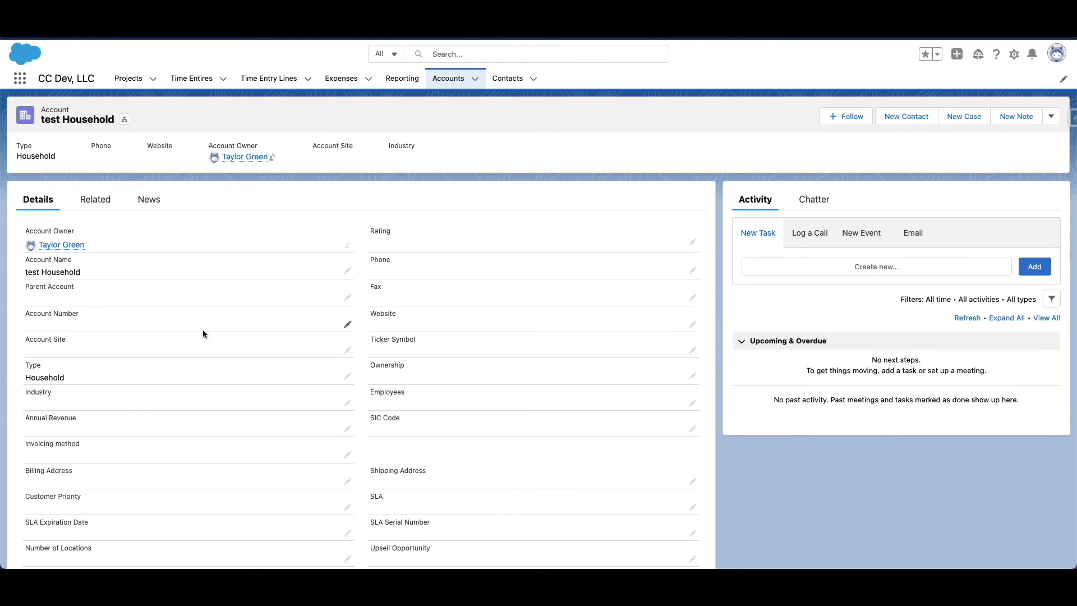
Save the account's Annual Revenue as 50,000.
scroll(203, 330, down, 2)
click(347, 303)
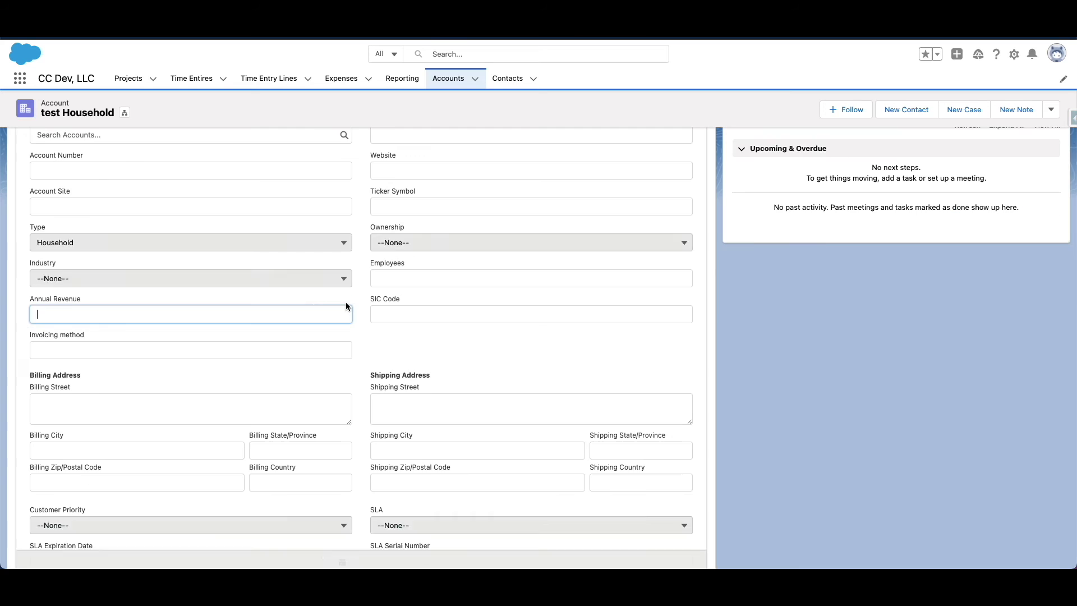
text(50,000)
click(382, 550)
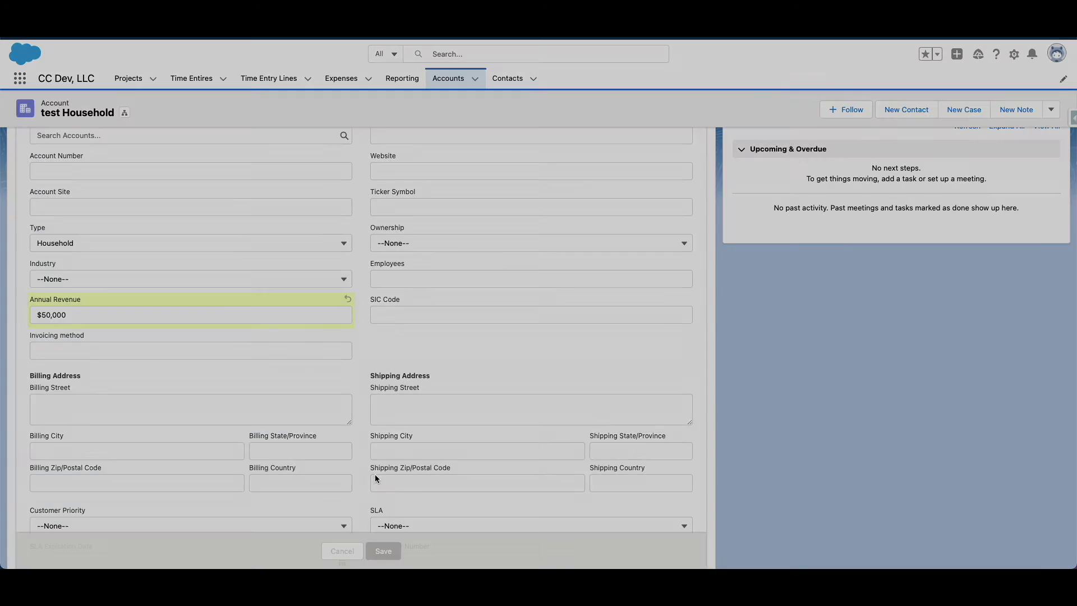
scroll(361, 355, up, 5)
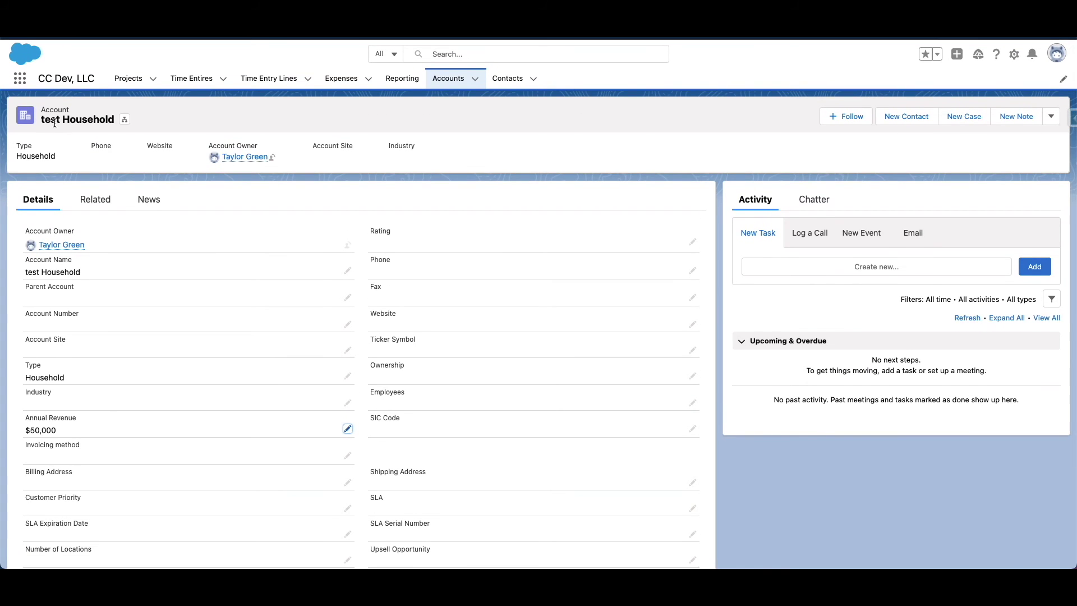
Move Mr. test to Anonymous Household and confirm Description reads 'English - 50000'.
key(alt+Left)
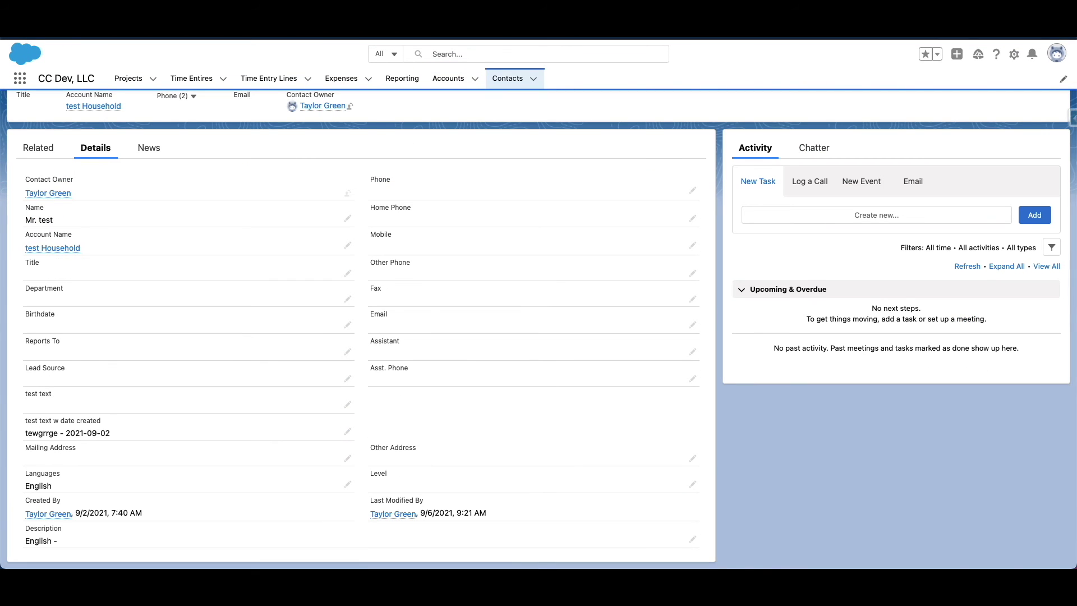
scroll(71, 123, up, 1)
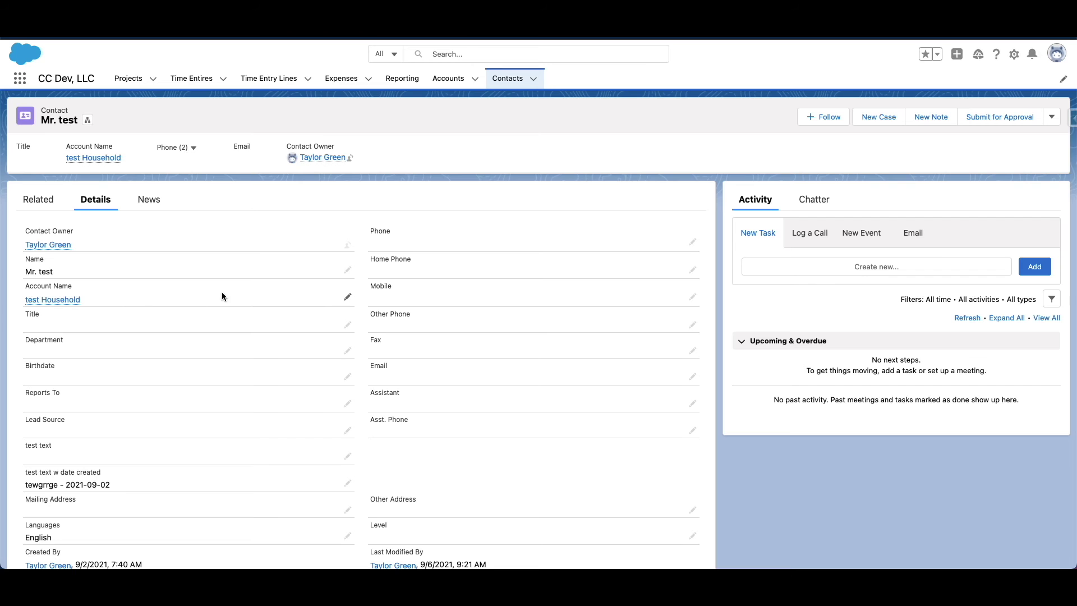
click(348, 297)
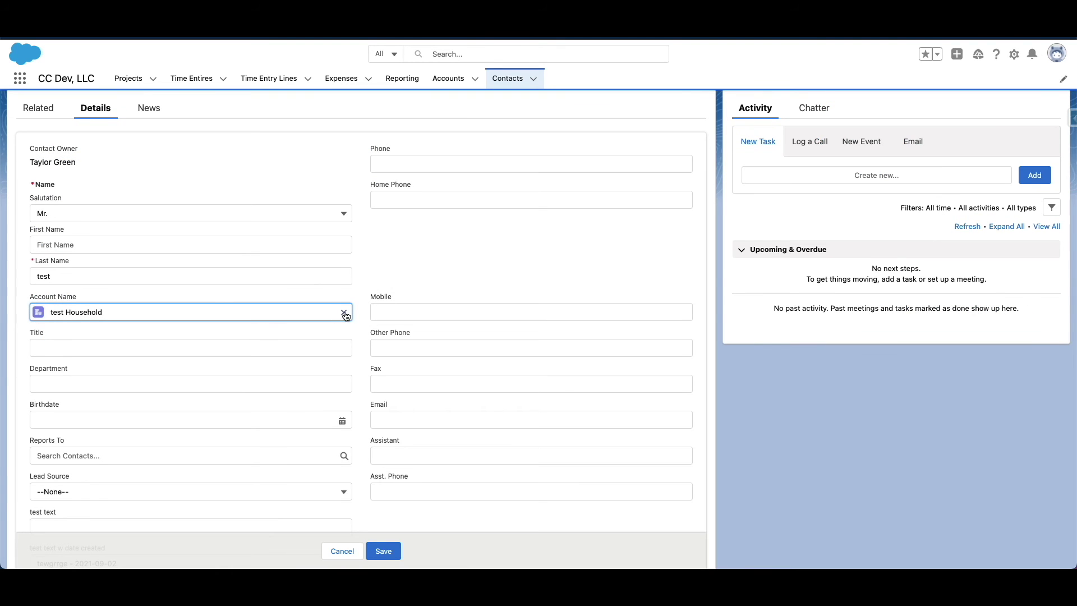
click(383, 551)
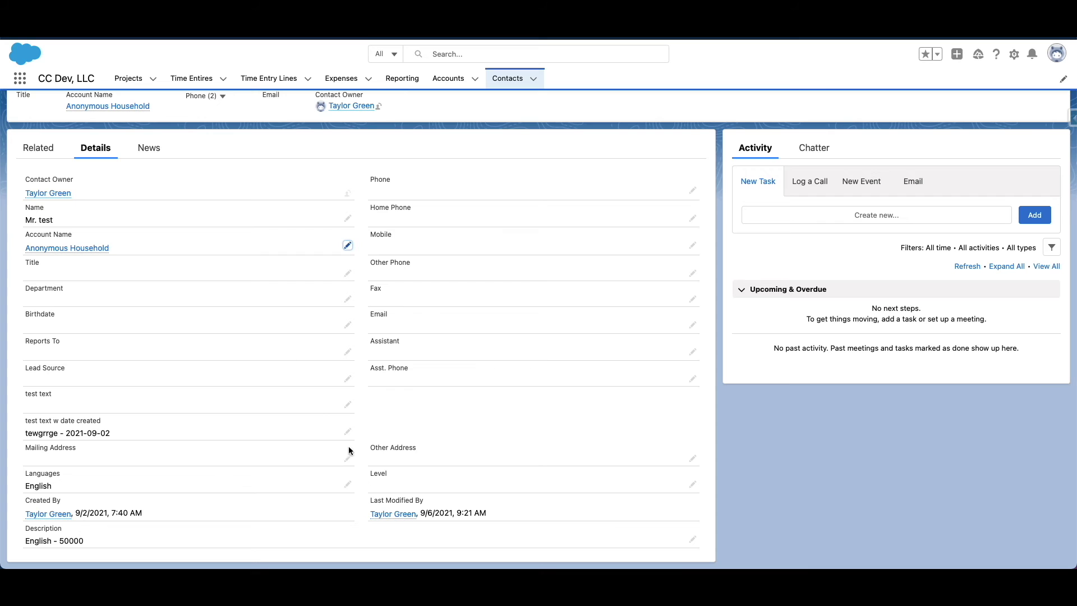
click(77, 250)
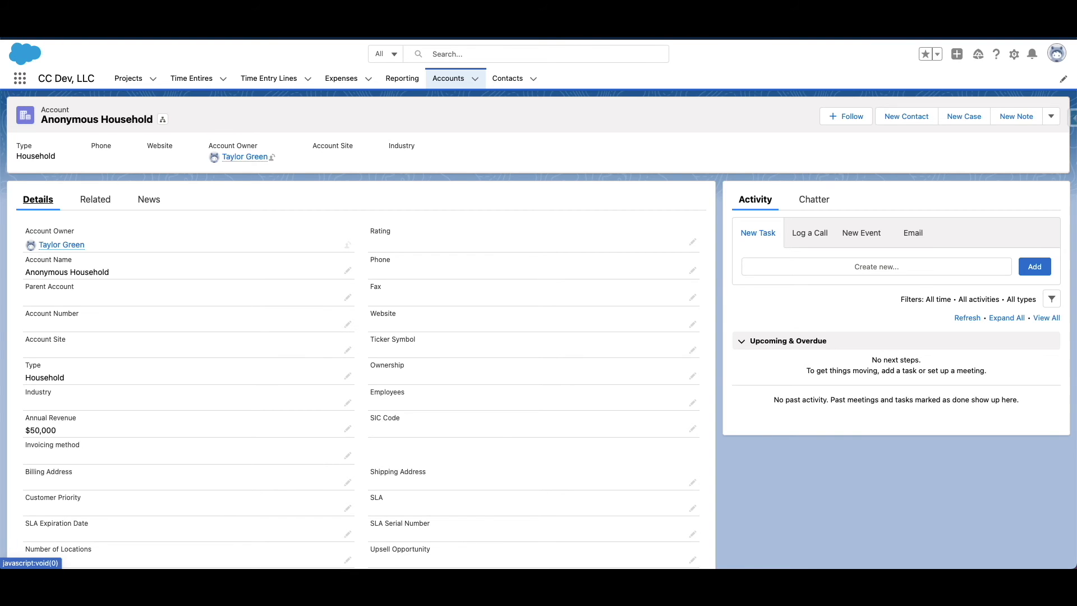
key(alt+Left)
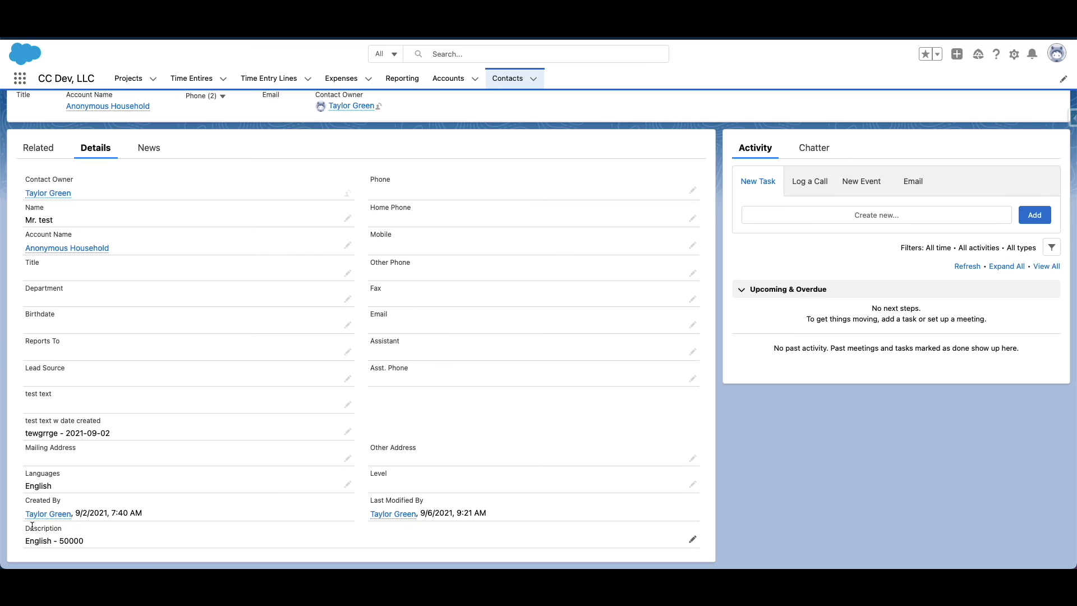
Review the process's trigger criteria and the Launch a Flow action's variables for Test Variable Flow.
drag(29, 540, 90, 545)
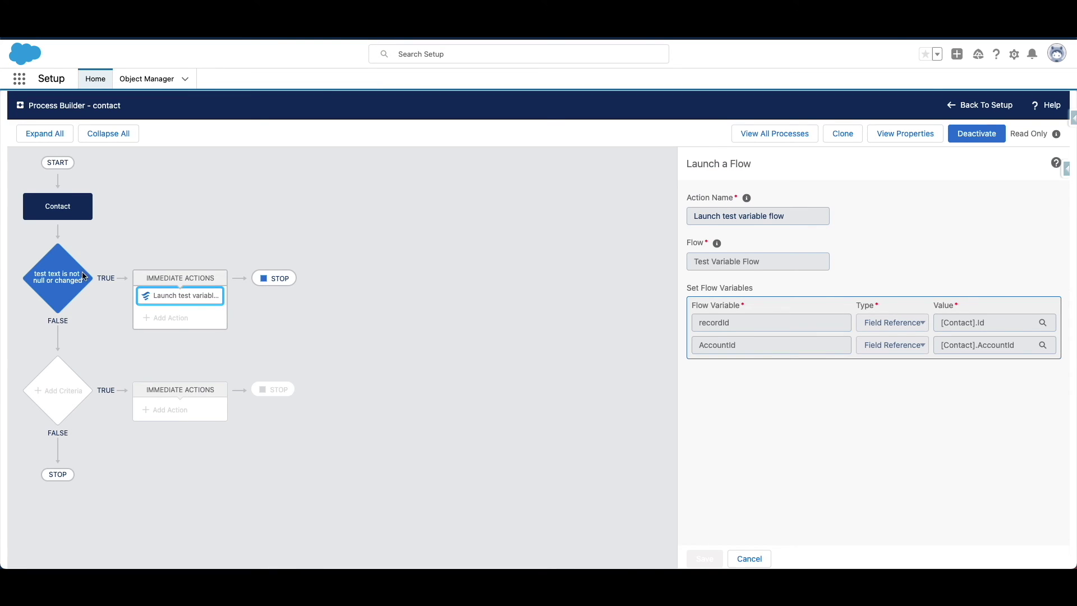
click(71, 280)
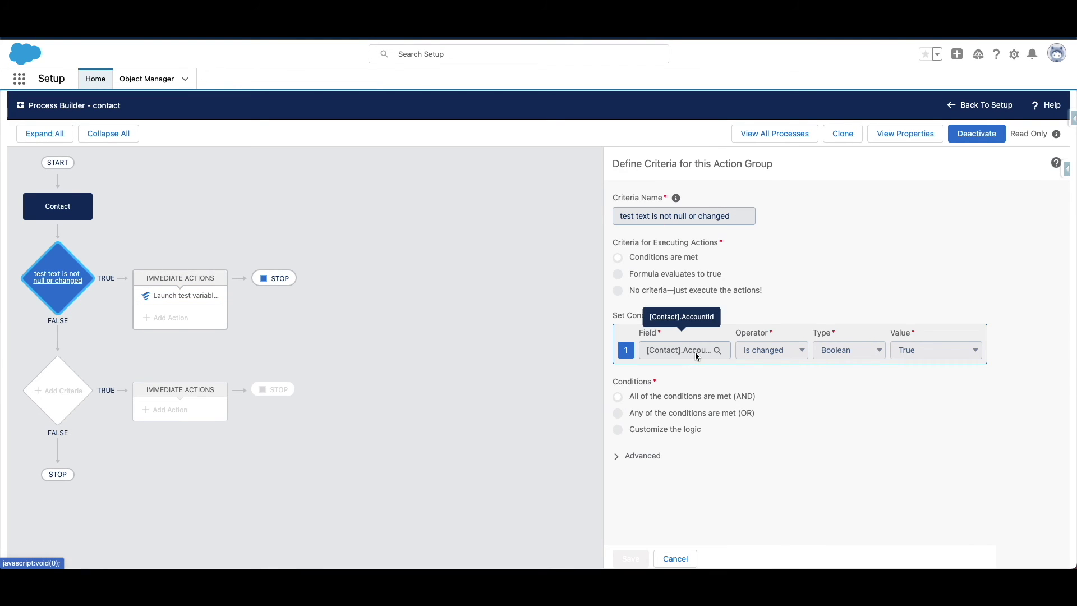
click(185, 296)
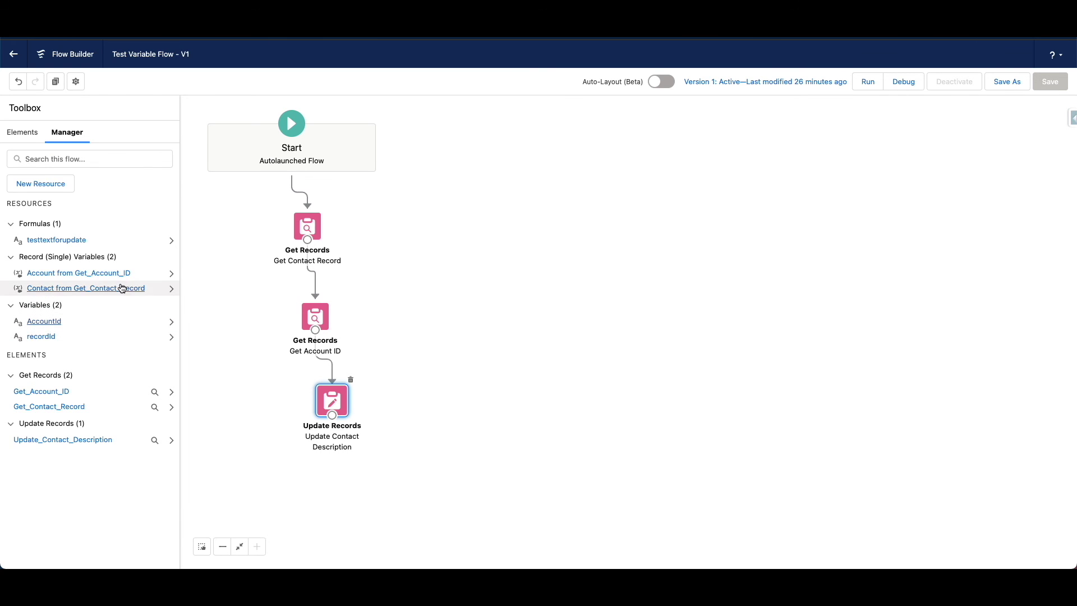
Review the Get Contact Record, Get Account ID and Update Contact Description elements, cancelling each without changes.
double_click(307, 226)
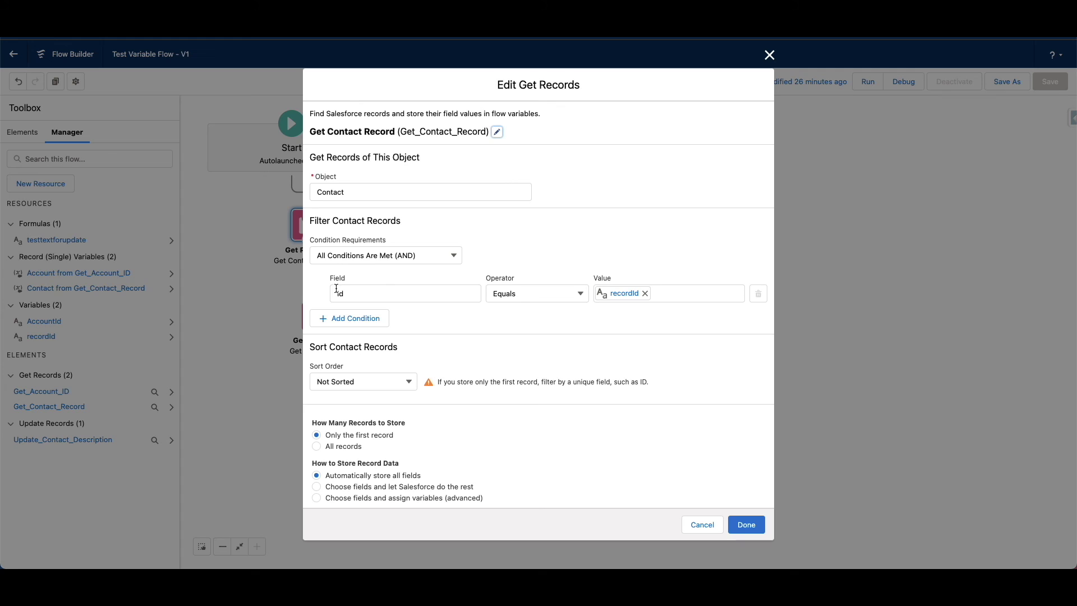
drag(321, 220, 373, 220)
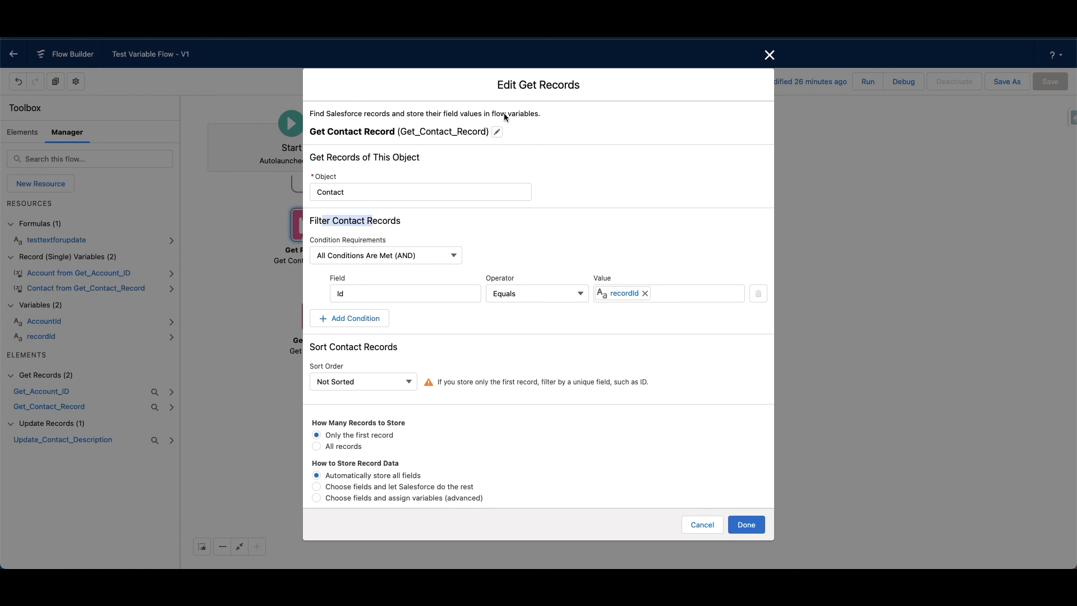
click(770, 55)
double_click(315, 317)
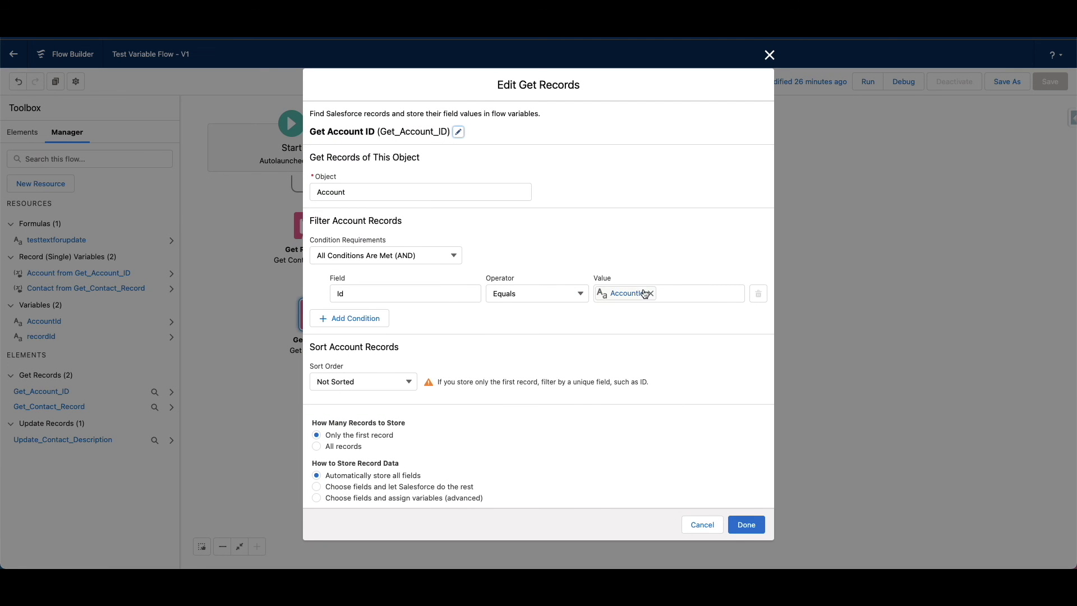
click(769, 55)
double_click(331, 397)
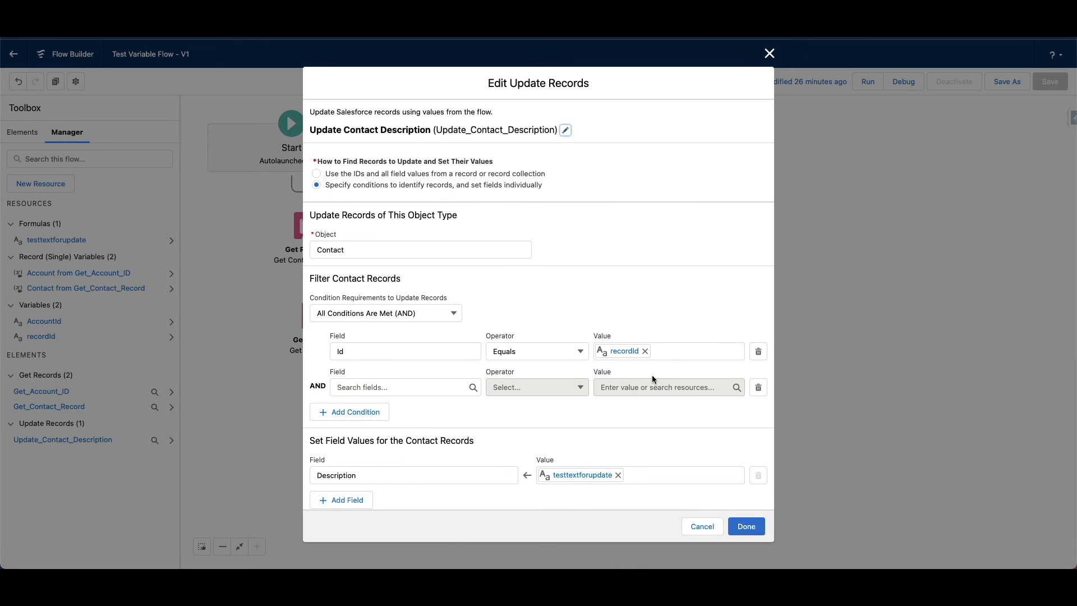
click(757, 387)
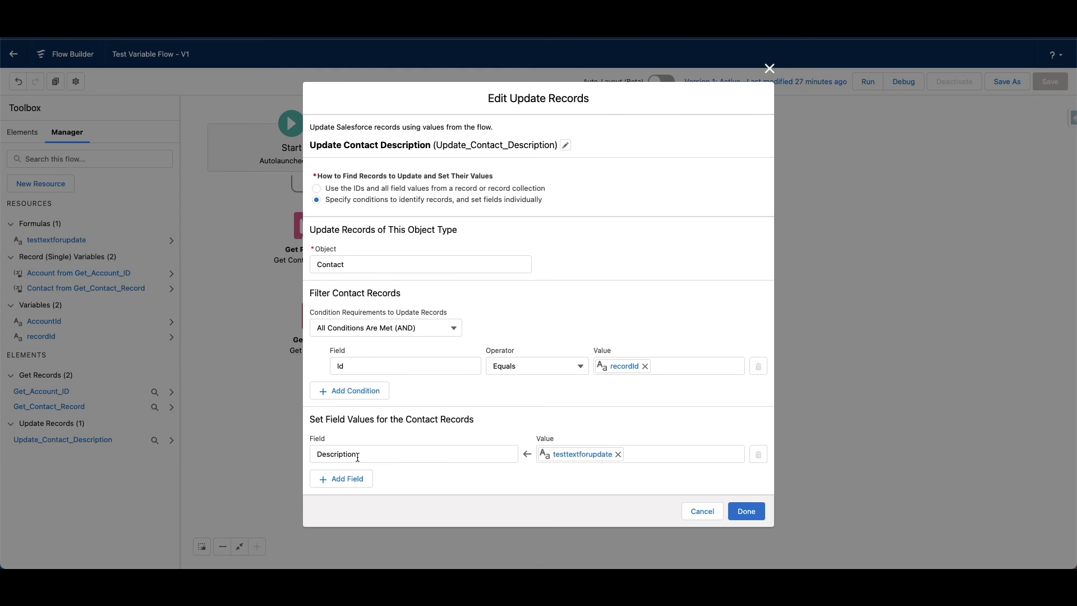
click(708, 514)
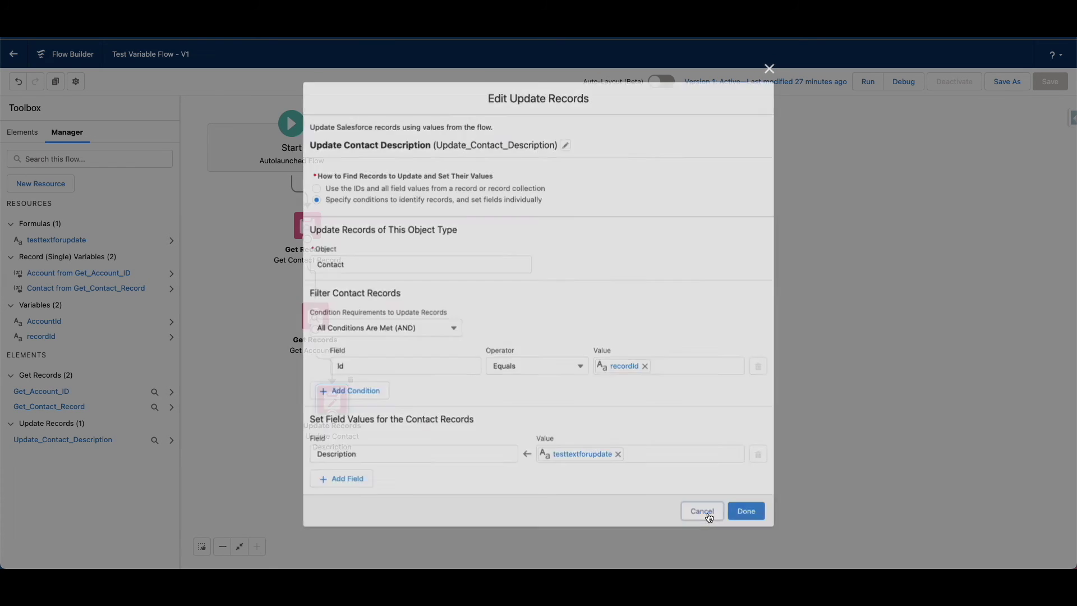
Inspect the testtextforupdate formula's Languages reference and close it unchanged.
click(64, 241)
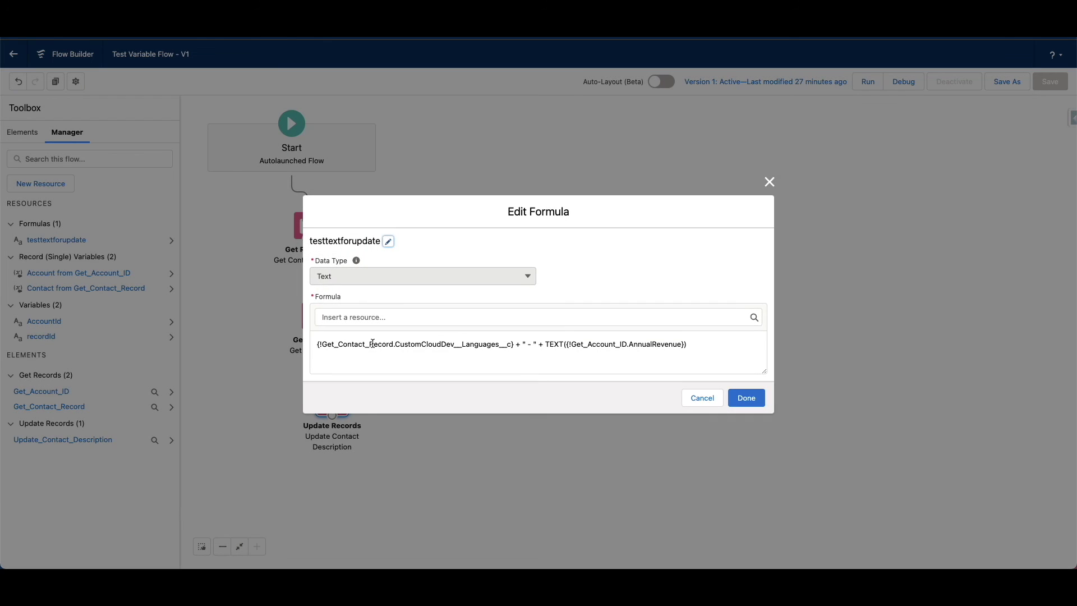
drag(323, 344, 515, 347)
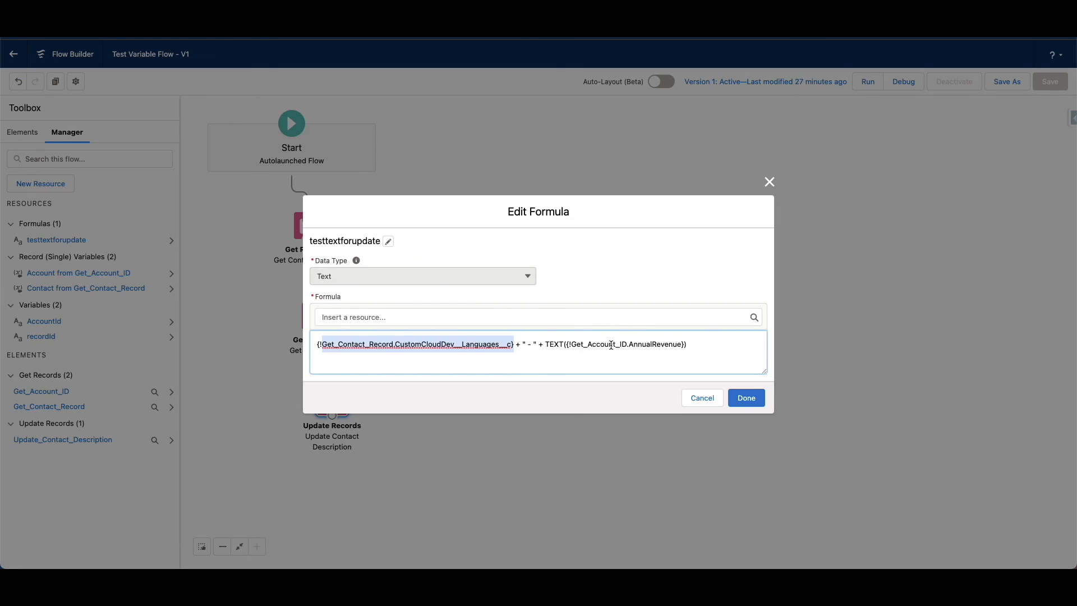
click(703, 398)
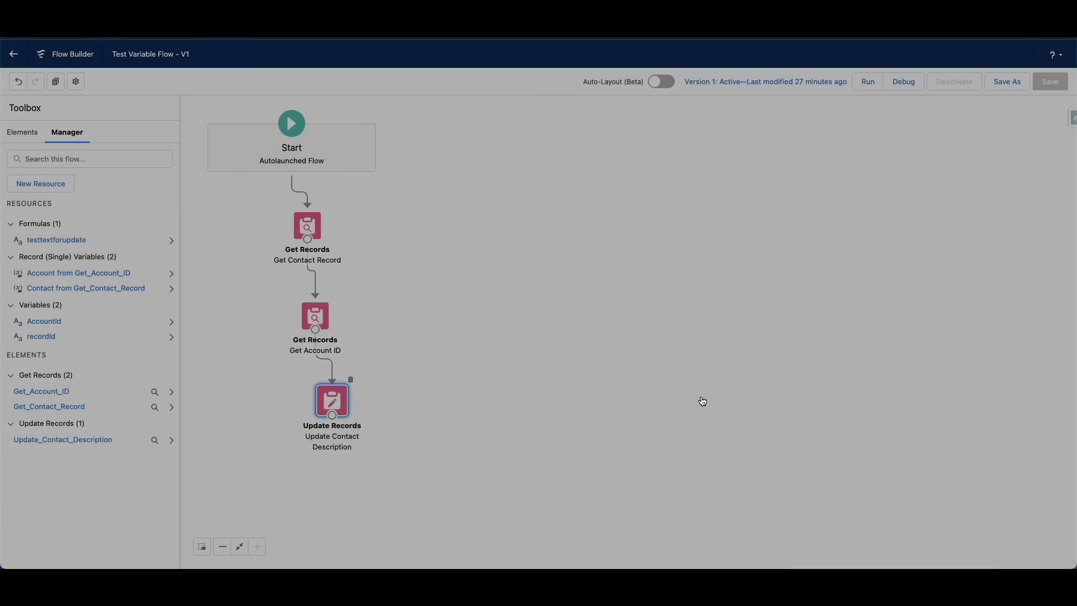